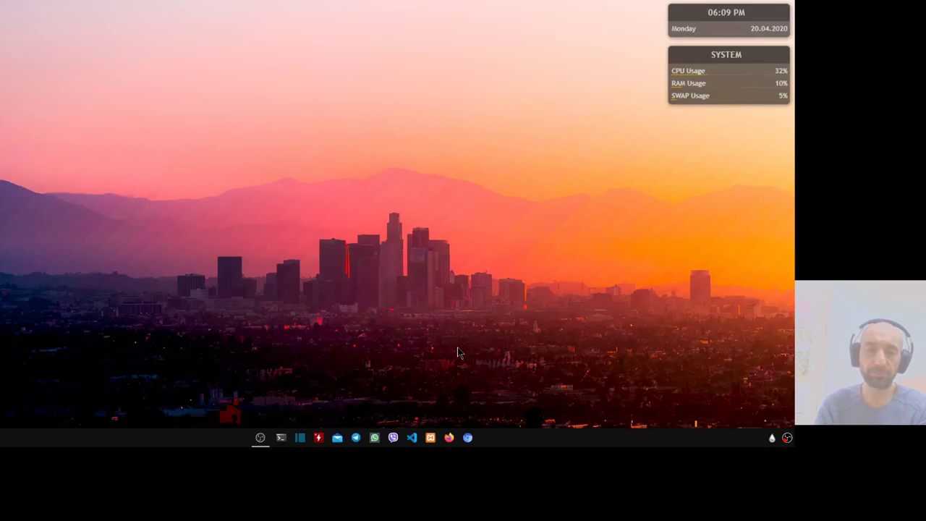
Open a maximized command prompt and launch the DiskPart tool with 'diskpart'.
key(super+2)
key(super+Up)
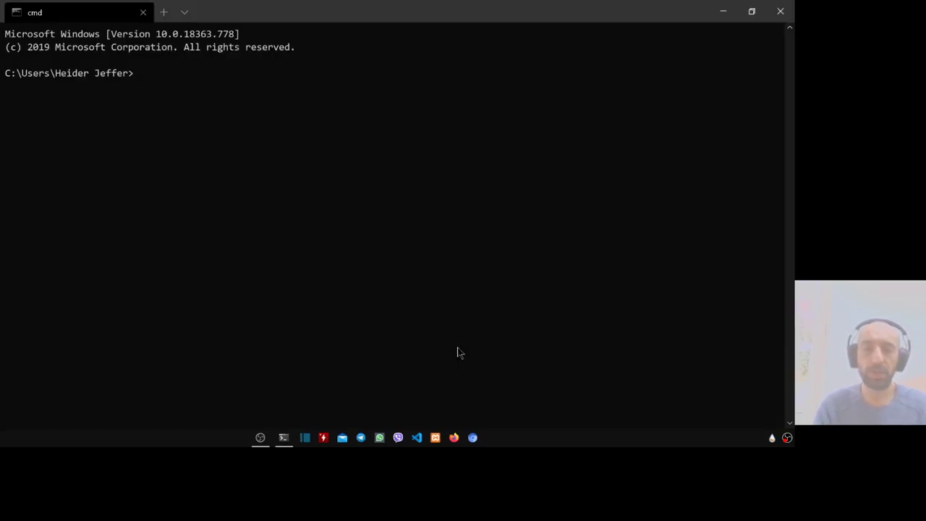
text(diskpart)
key(Return)
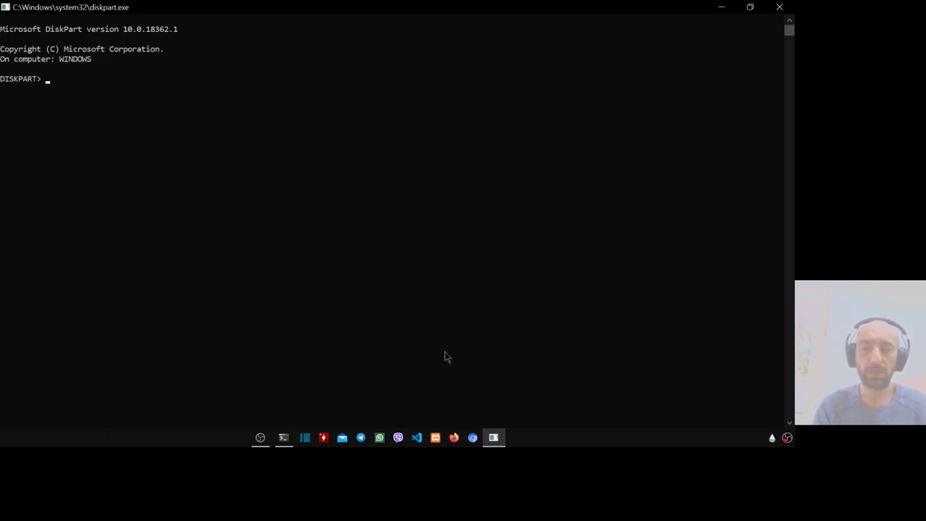
List the computer's disks and select Disk 0.
text(lis disk)
key(Return)
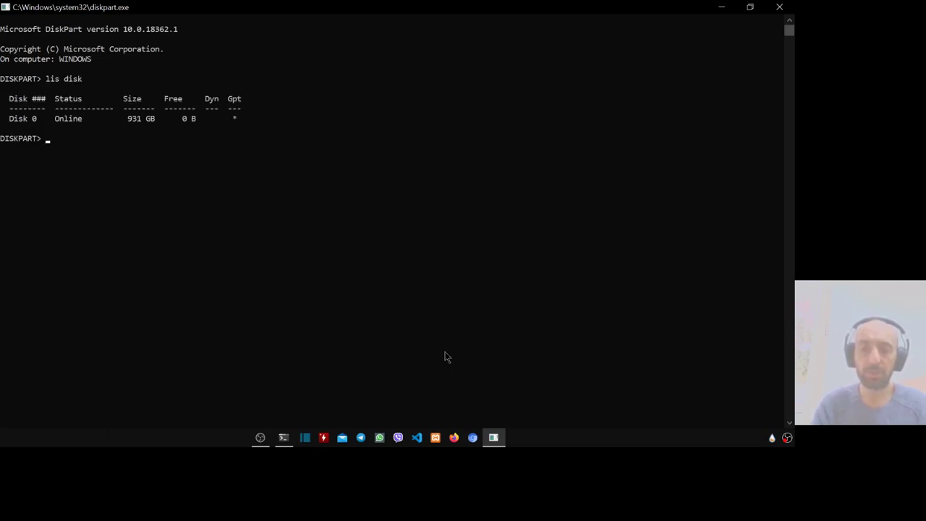
text(s)
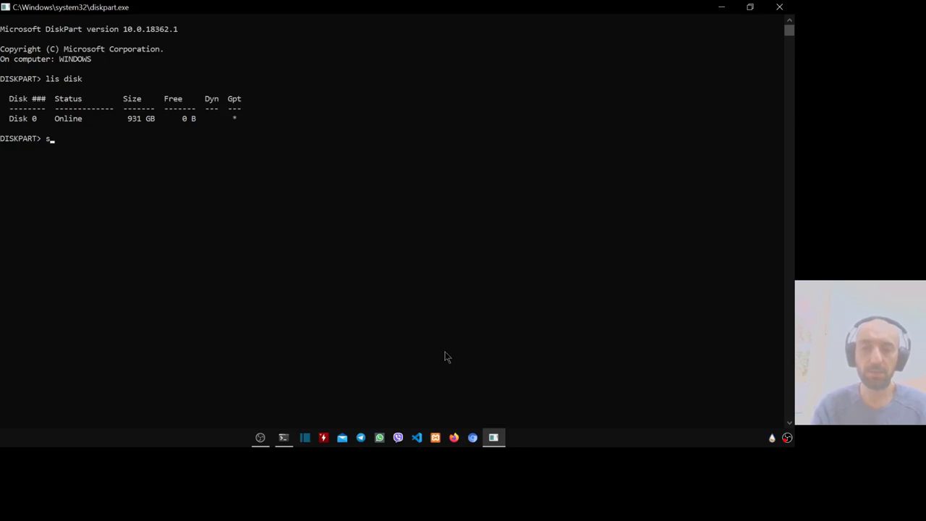
text(el disk)
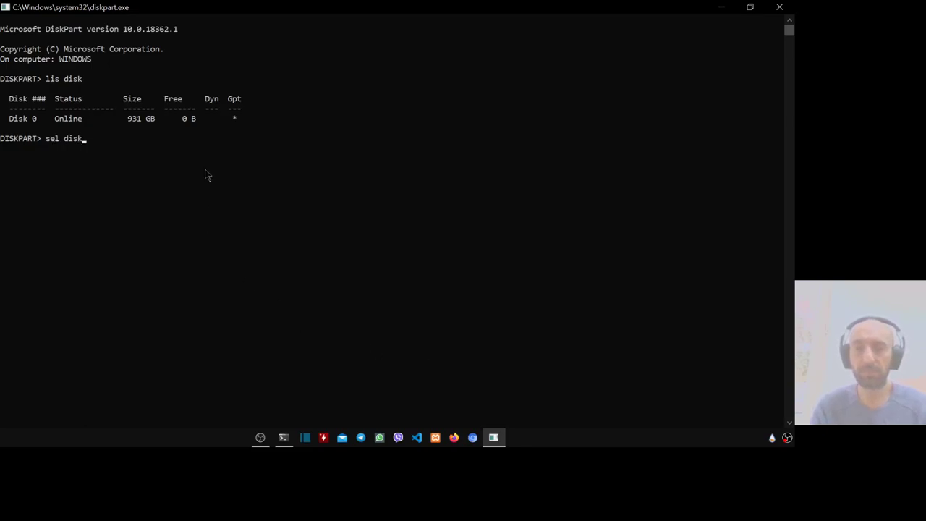
click(34, 119)
drag(36, 120, 3, 119)
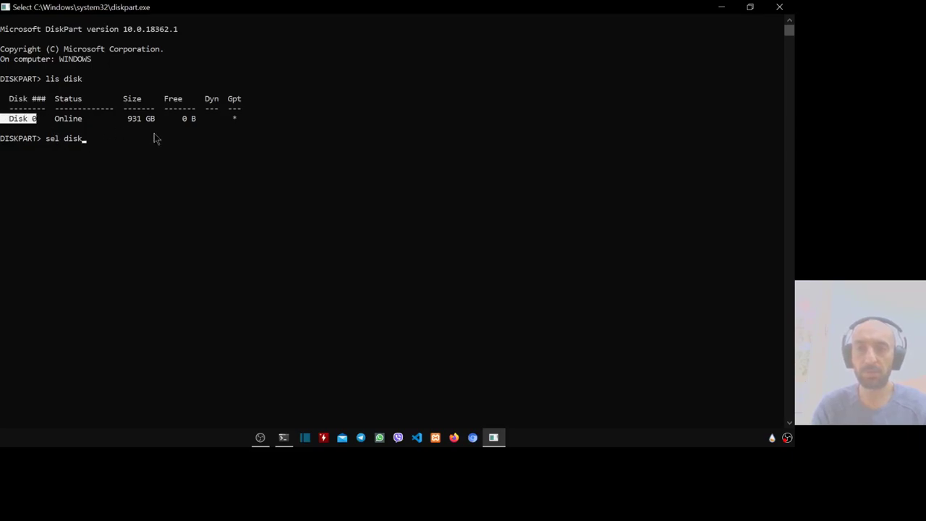
right_click(131, 142)
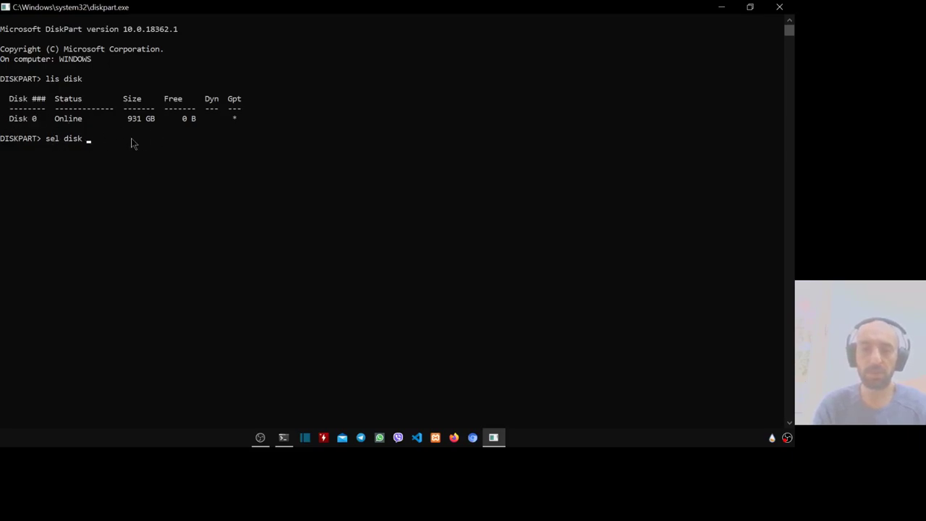
text(0)
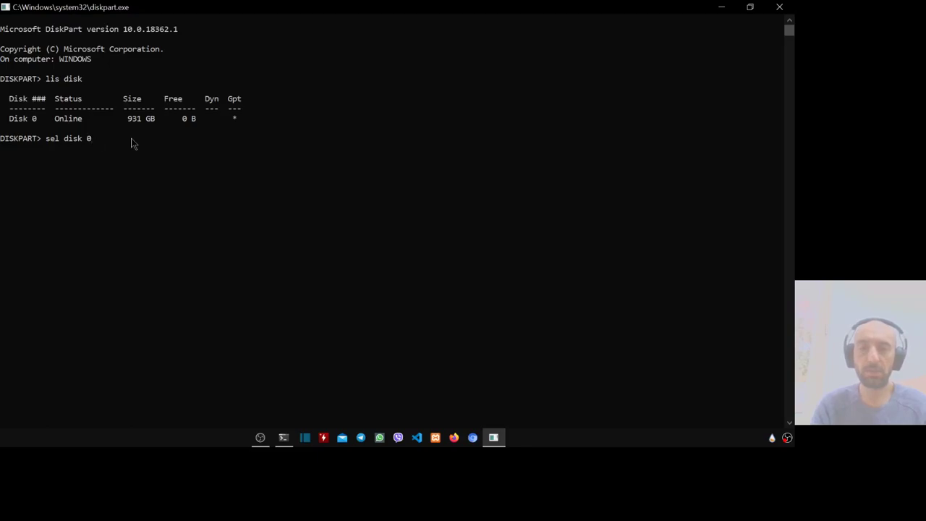
key(Return)
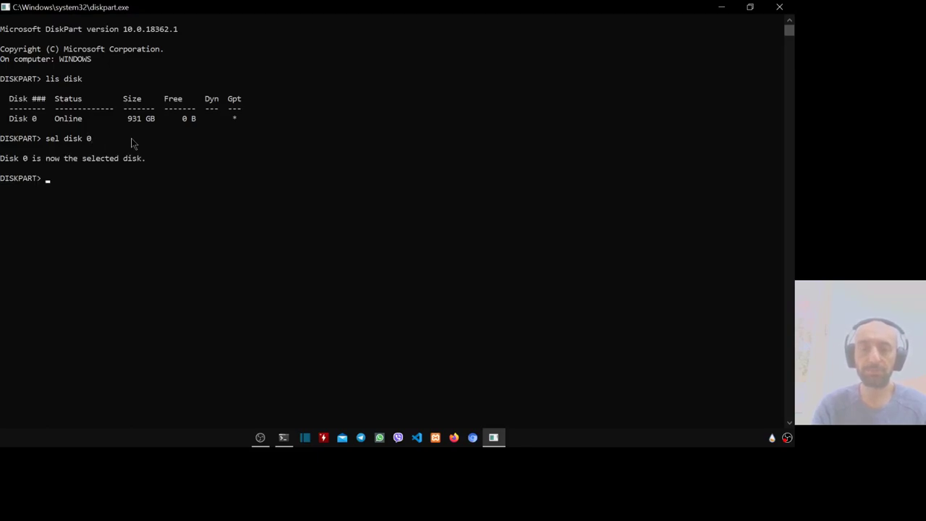
List Disk 0's partitions and select partition 1, the 645 MB System partition.
text(sel)
key(BackSpace)
key(BackSpace)
text(lis part)
key(Return)
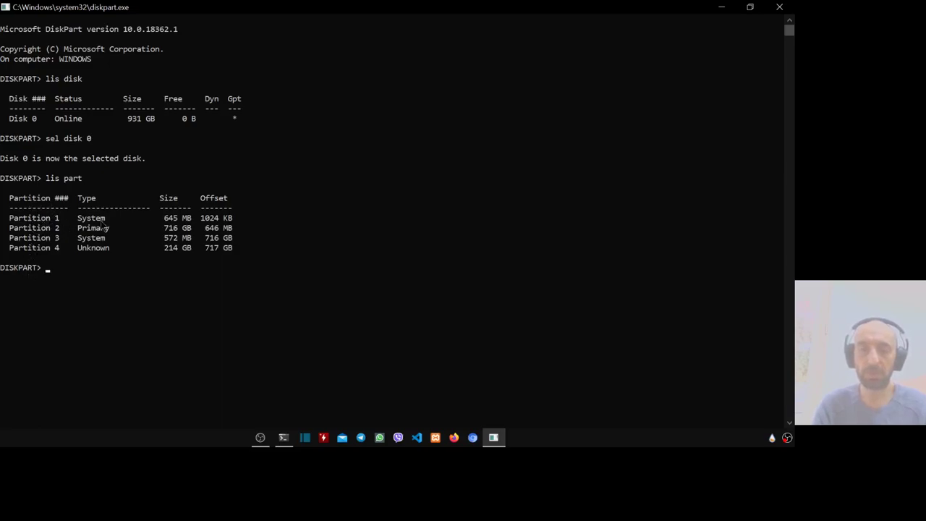
drag(94, 217, 7, 224)
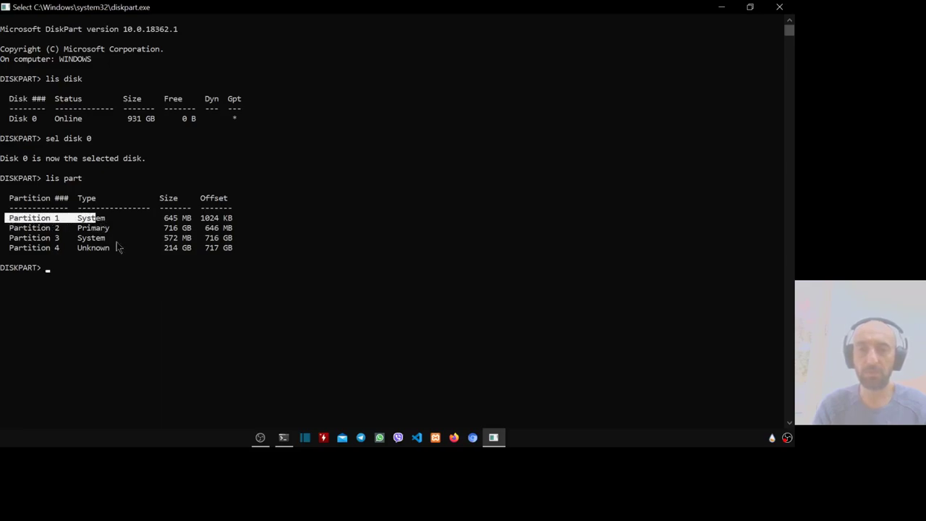
click(62, 262)
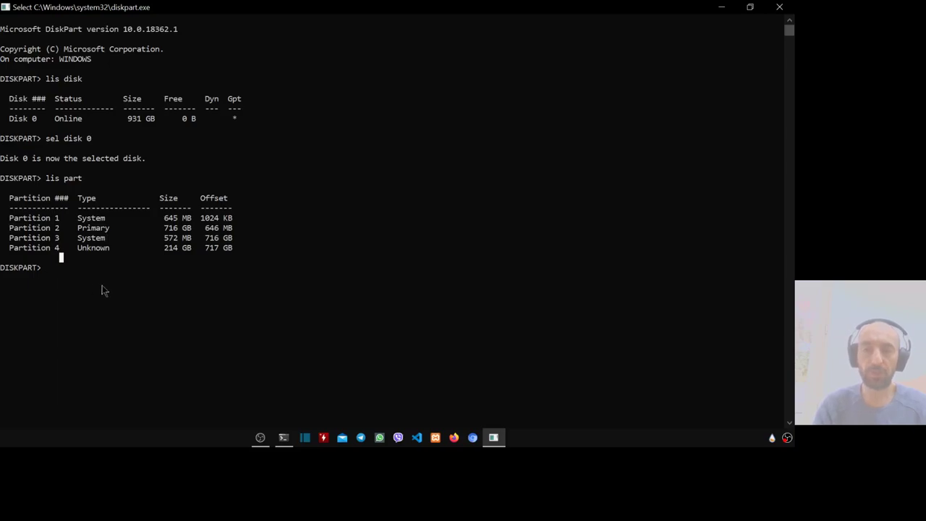
text(sel part 1)
key(Return)
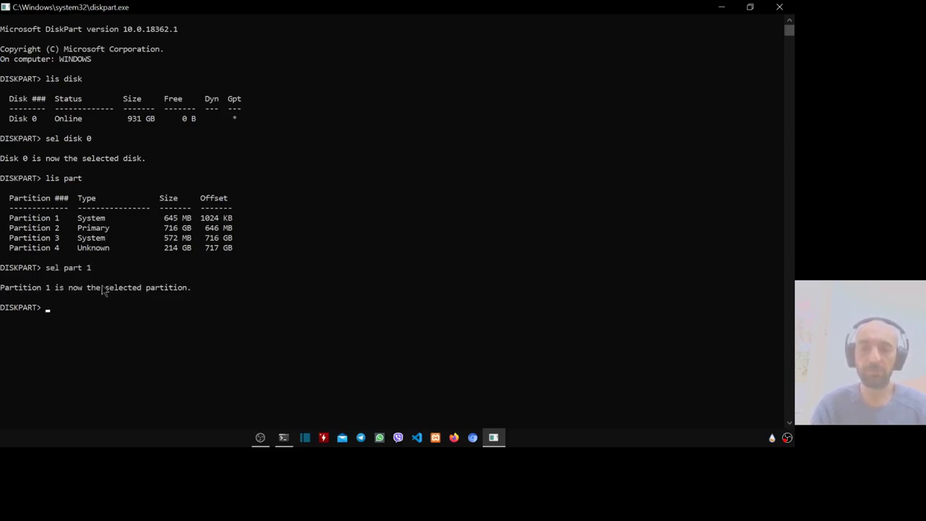
Arrange DiskPart on the left half and This PC on the right half.
key(super+Left)
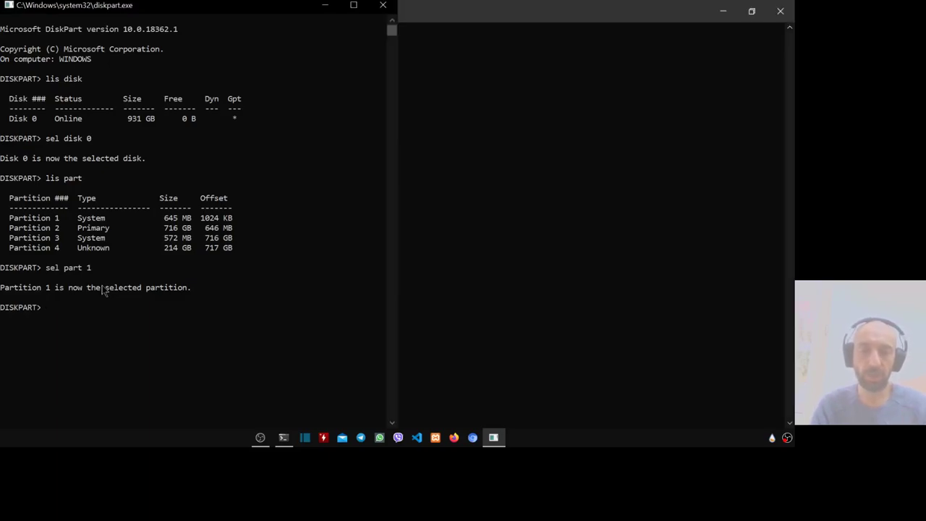
key(super)
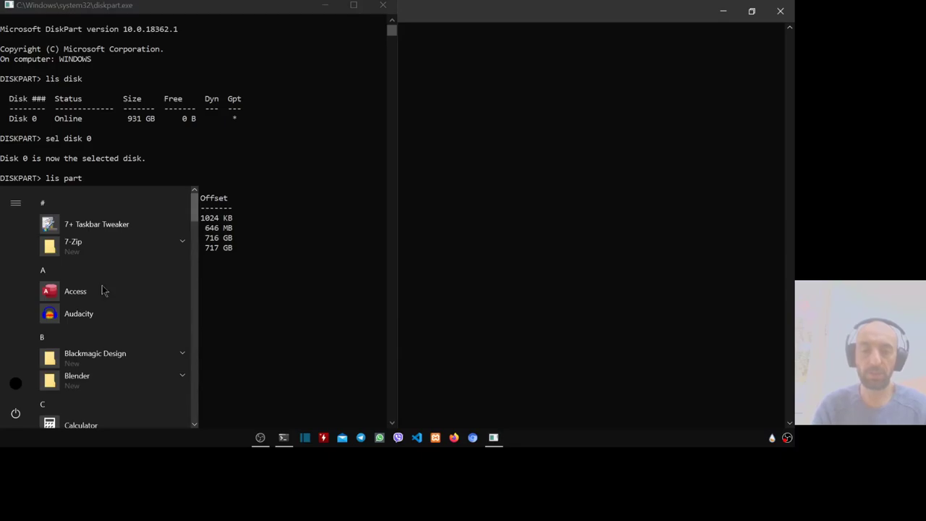
text(pc)
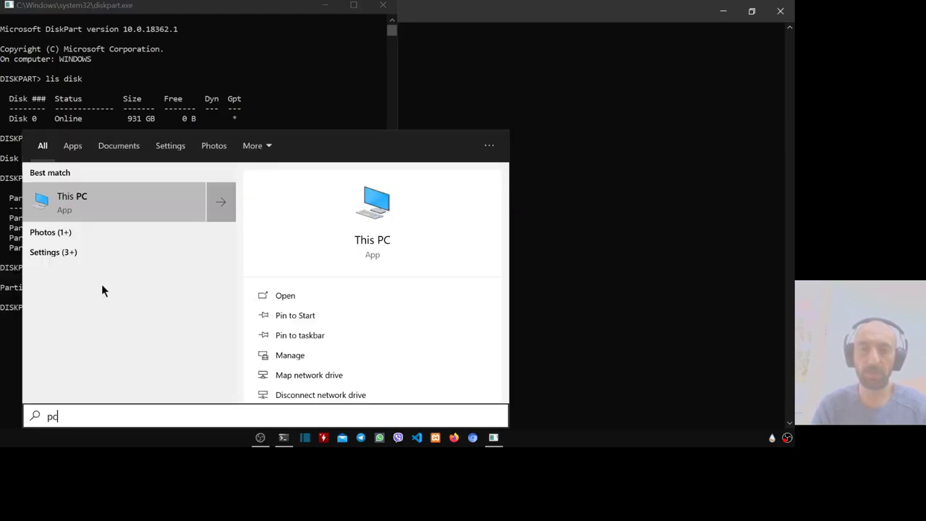
key(Return)
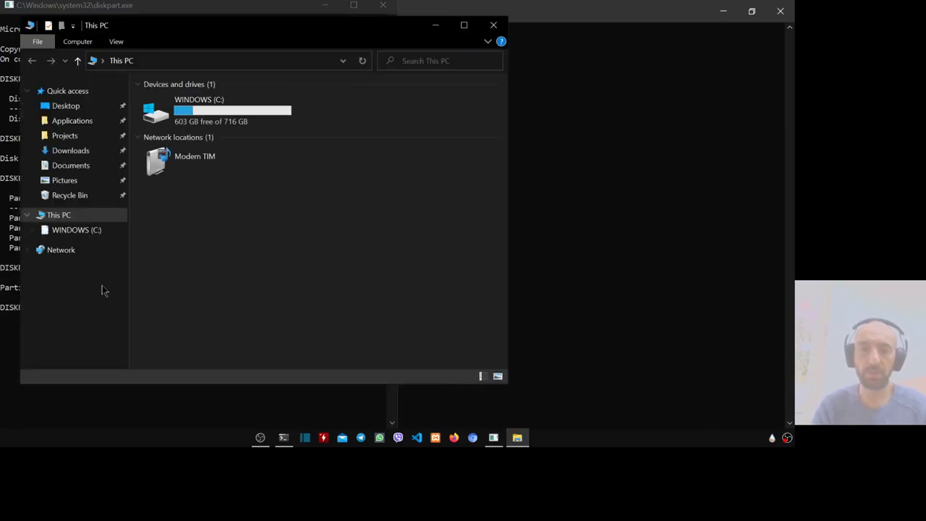
key(super+Right)
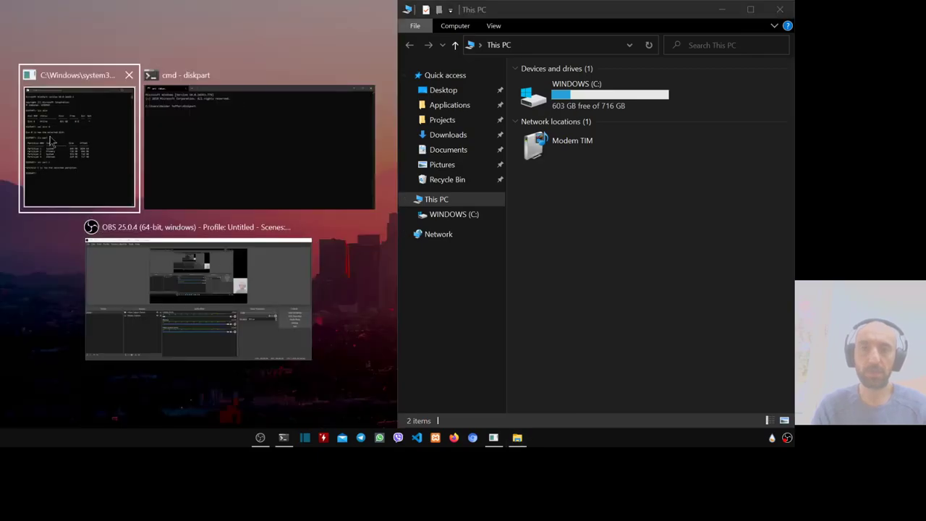
click(51, 141)
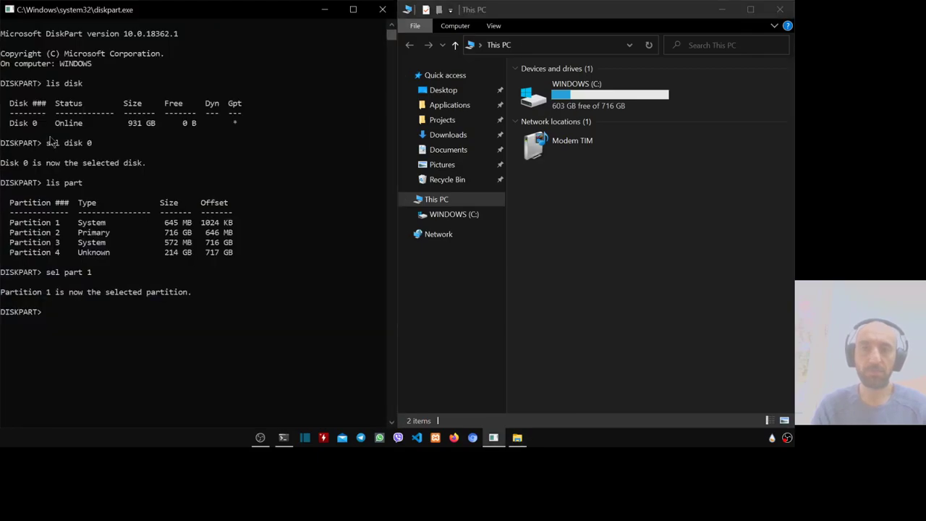
click(586, 97)
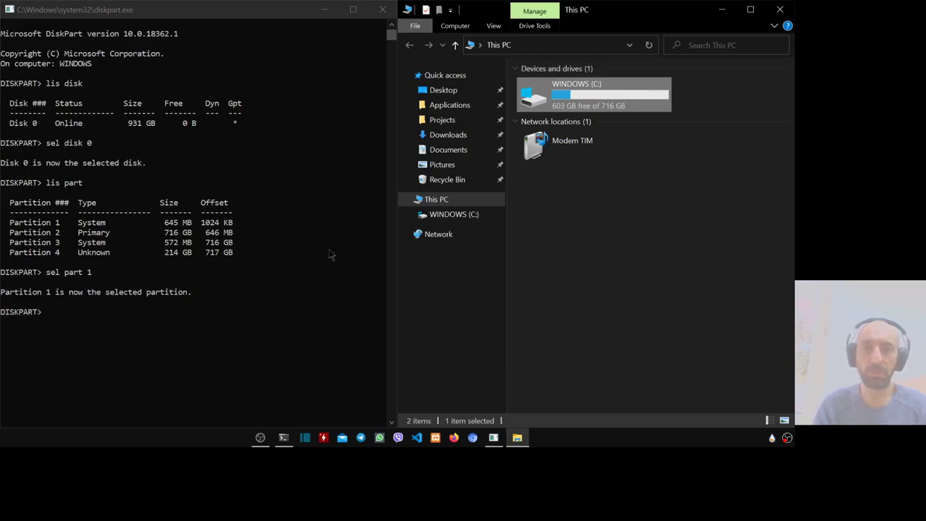
Assign drive letter M to partition 1 and confirm Local Disk (M:) appears in This PC.
click(137, 344)
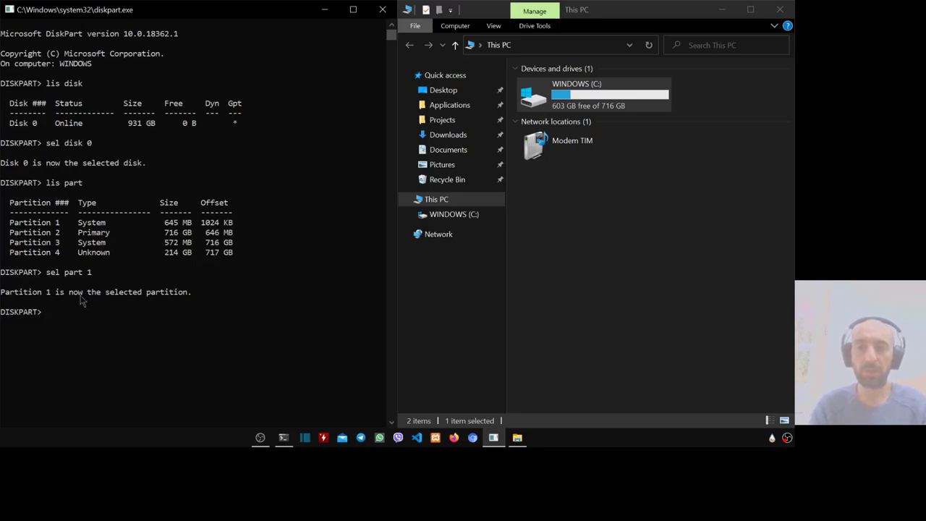
click(193, 311)
text(assign letter = m)
key(Return)
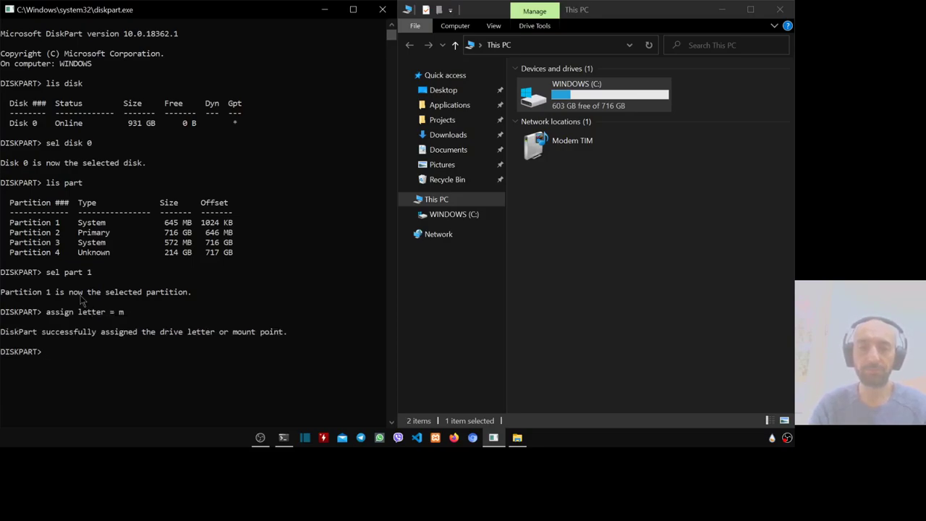
click(668, 312)
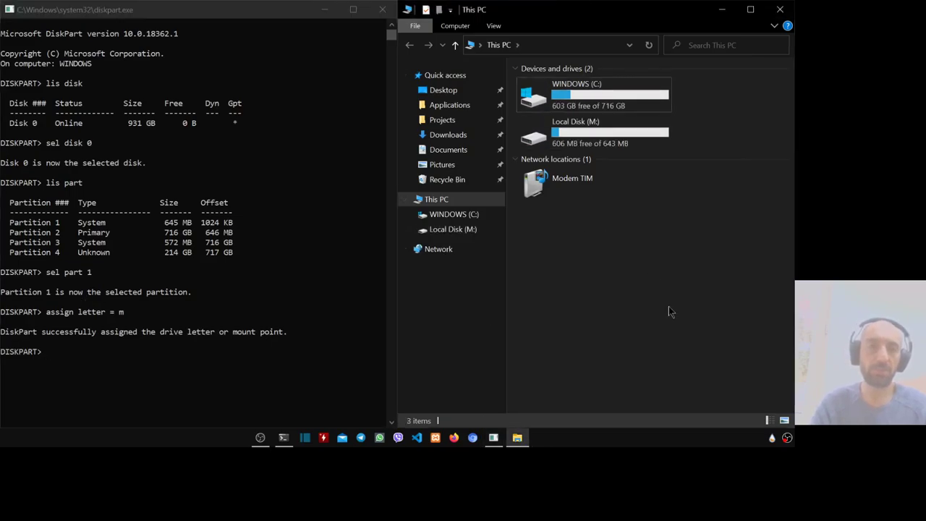
click(579, 147)
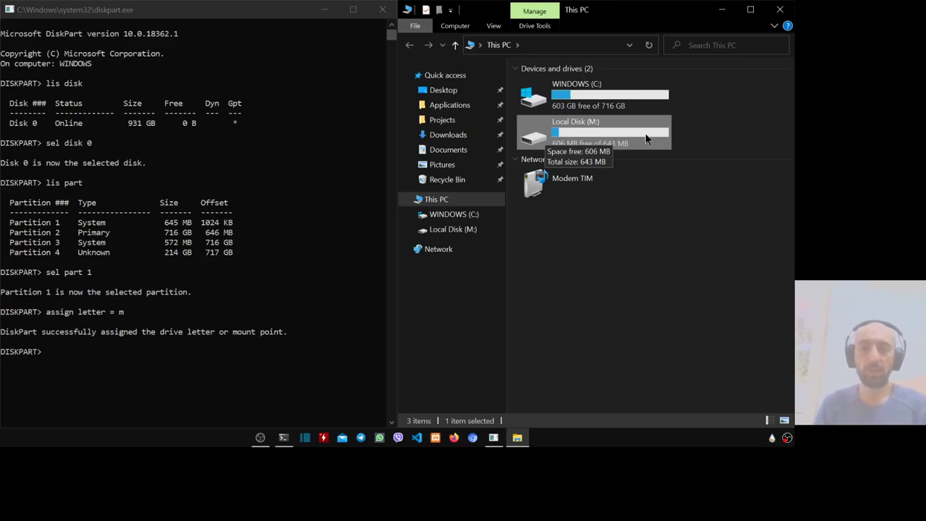
click(181, 377)
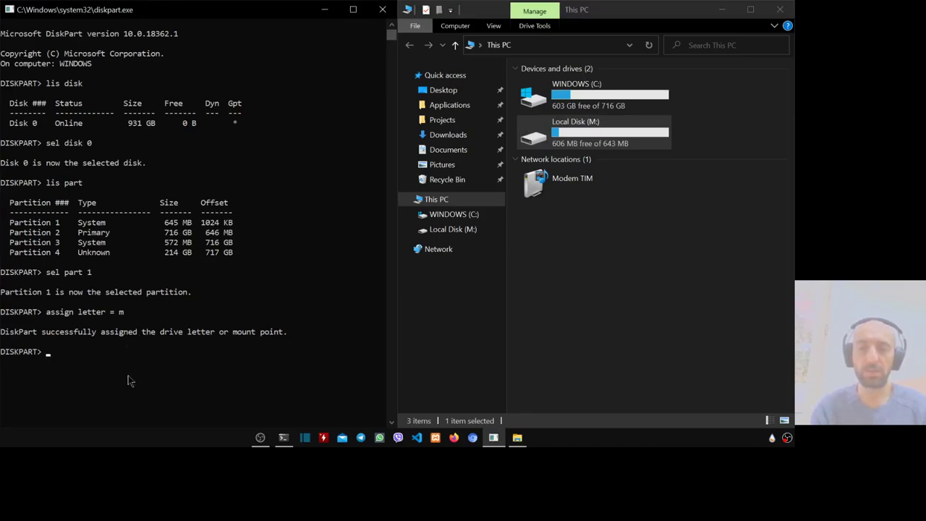
Exit DiskPart, open an administrator command prompt, and list drive M.
text(exit)
key(Return)
key(super+Up)
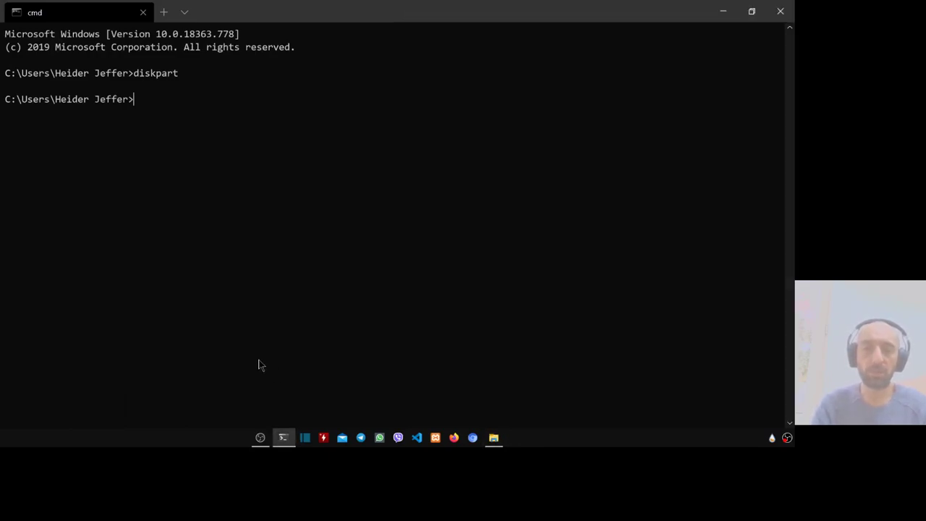
key(super)
text(c)
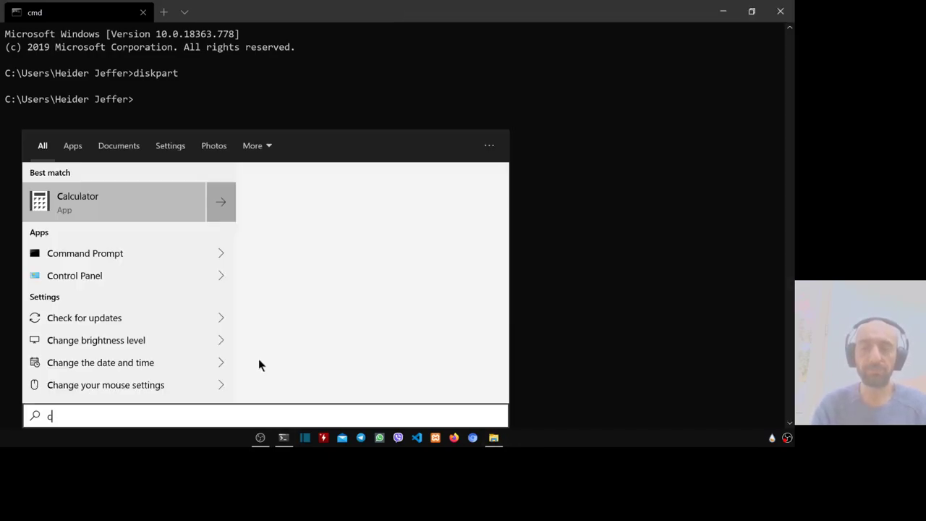
text(mds)
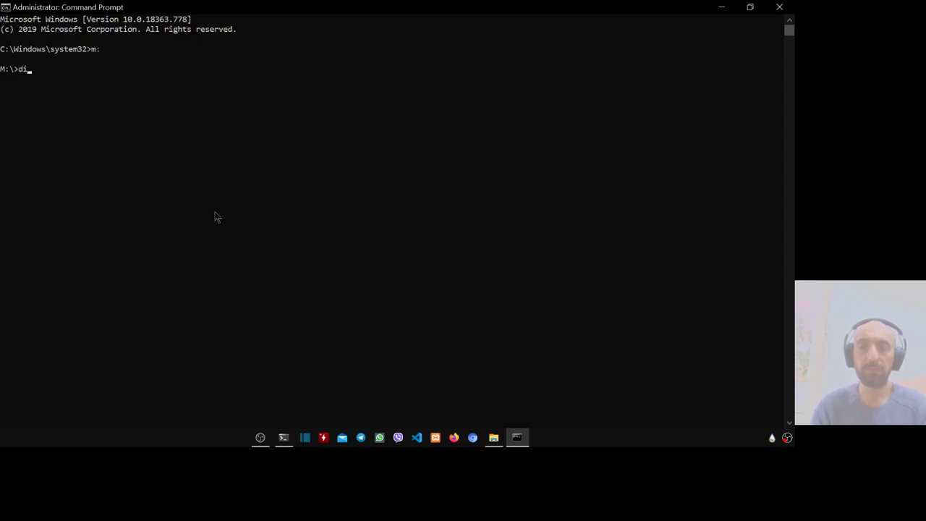
key(Return)
text(cd)
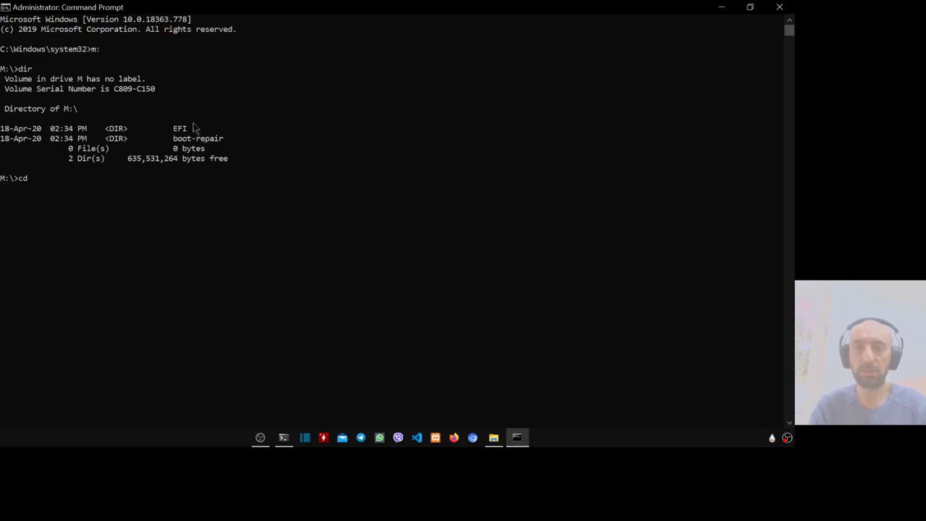
Enter M:\EFI and list its Microsoft, Boot and debian folders.
drag(194, 131, 157, 130)
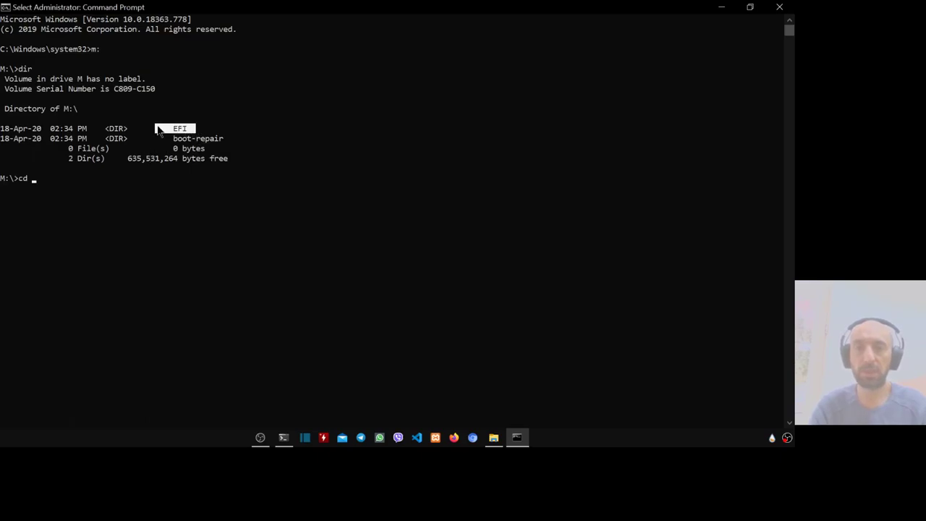
click(144, 202)
text(efi)
key(Return)
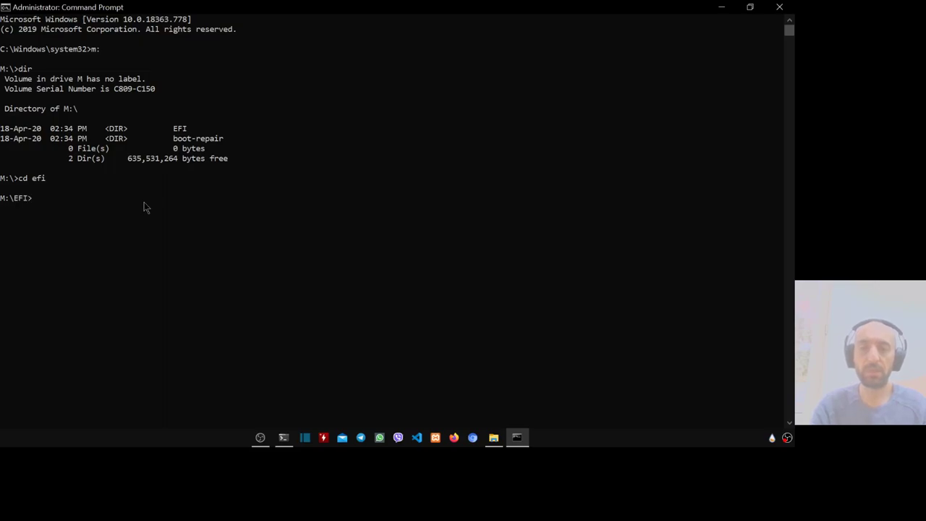
text(dir)
key(Return)
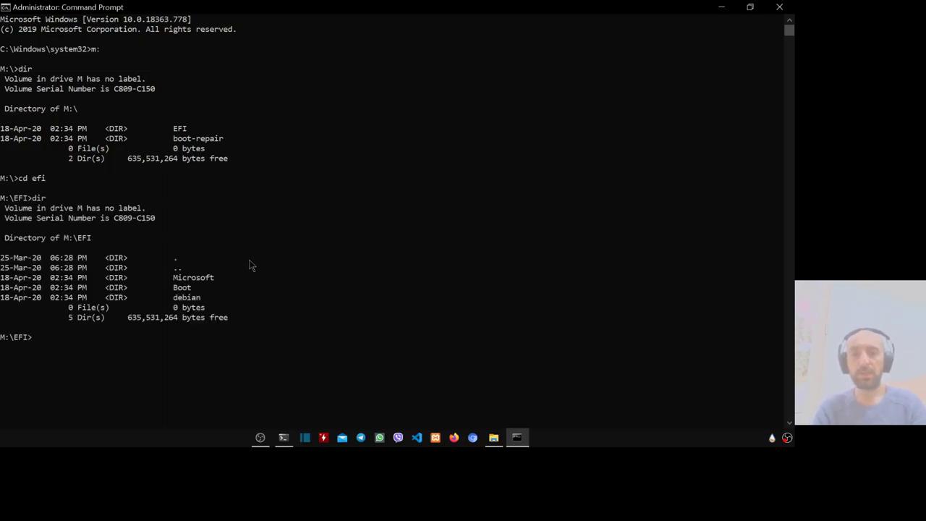
Begin an rd command targeting the debian folder.
click(204, 301)
drag(204, 302, 173, 299)
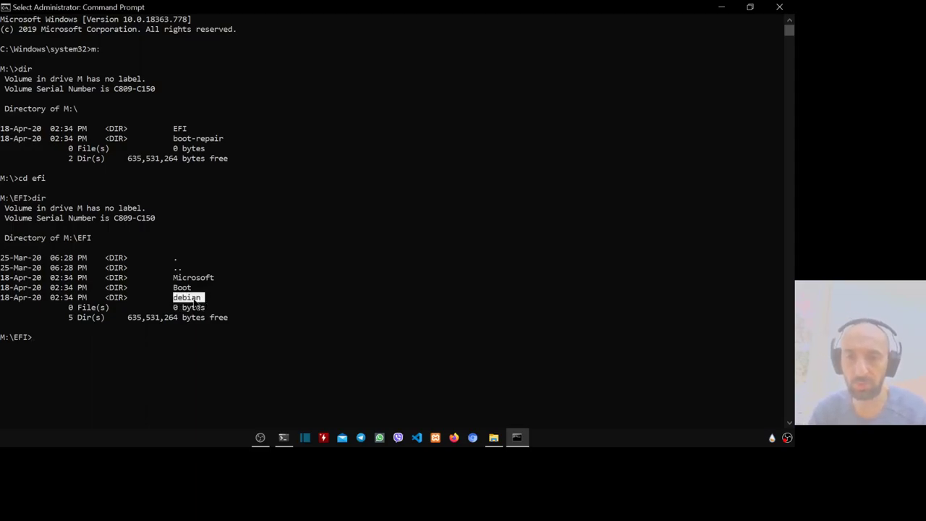
click(95, 367)
text(rd debi)
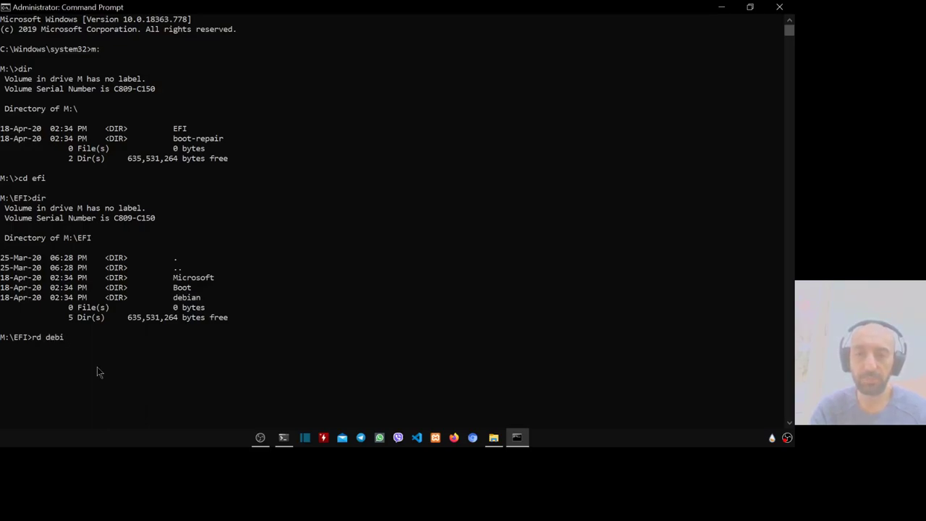
key(BackSpace)
key(BackSpace)
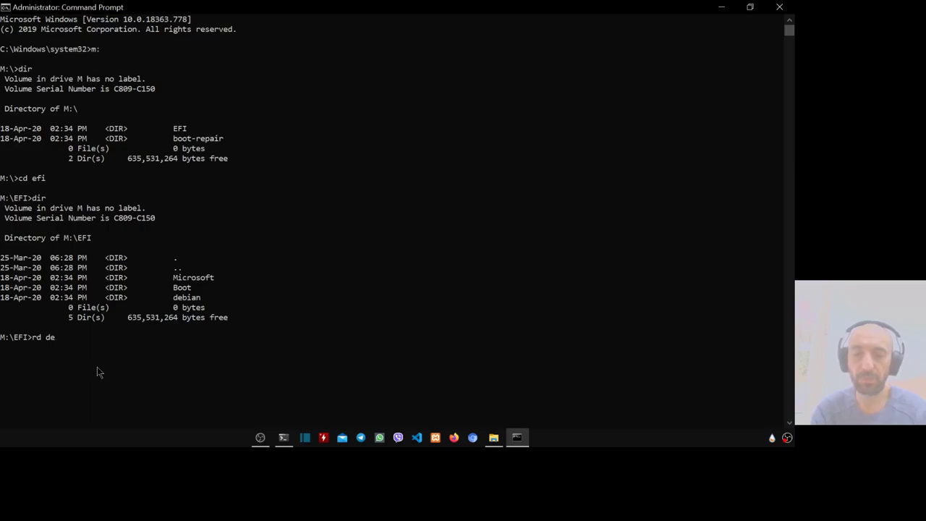
Remove the debian folder with 'rd debian /s', confirming with Y.
key(ctrl+c)
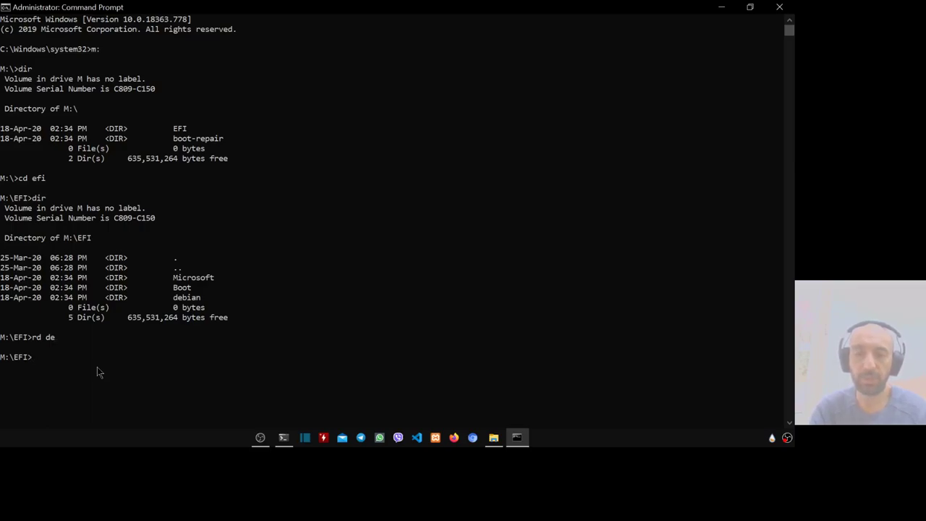
text(rd debian /s)
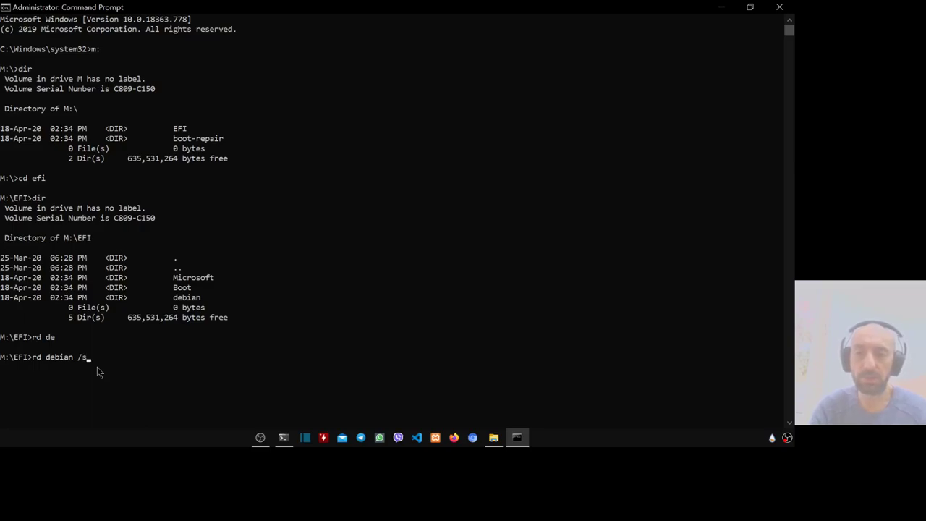
key(Return)
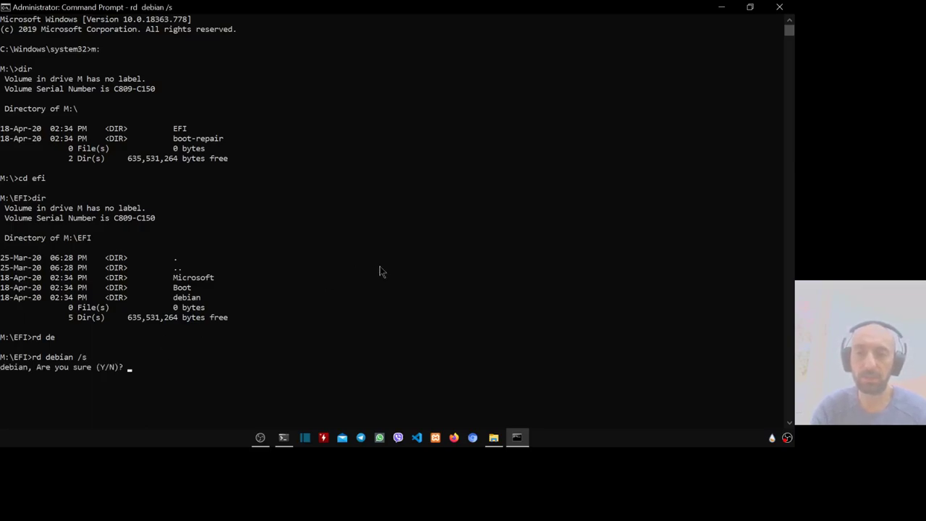
text(Y)
key(Return)
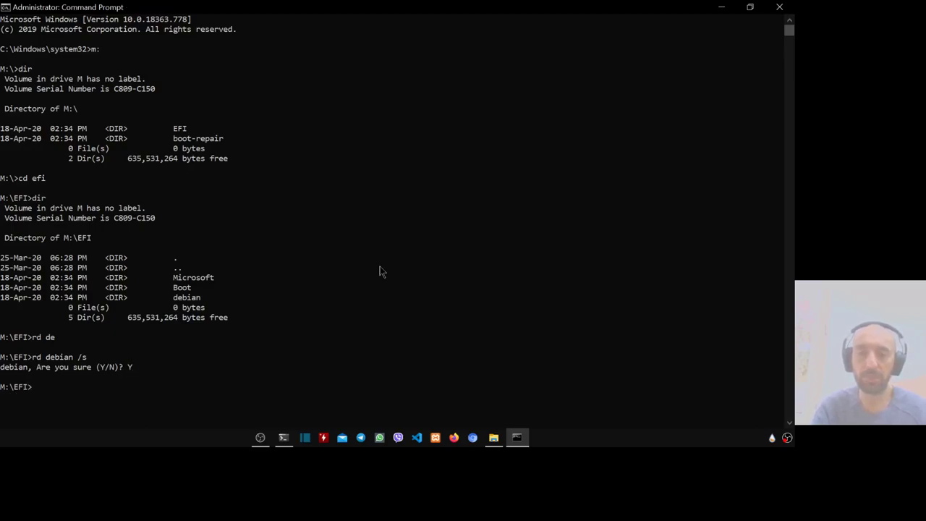
Re-list M:\EFI to verify only Microsoft and Boot remain.
text(dir)
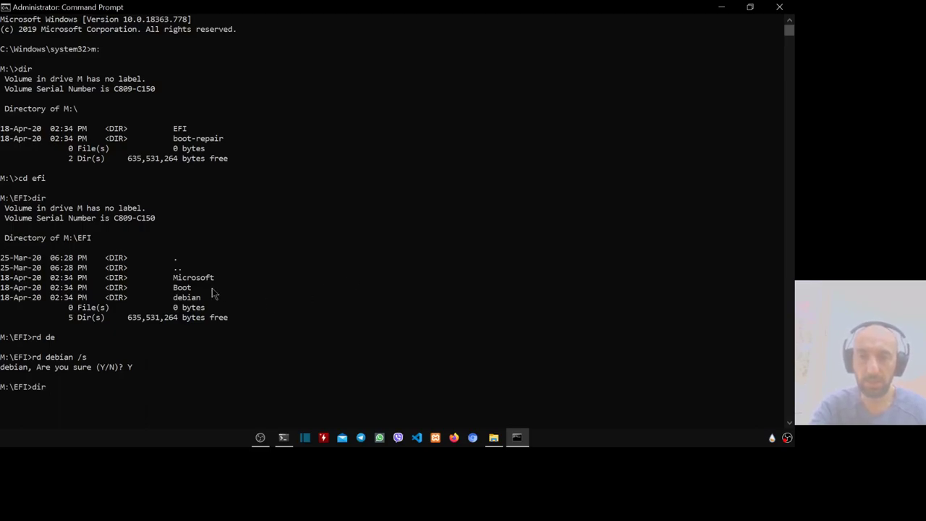
drag(209, 297, 173, 304)
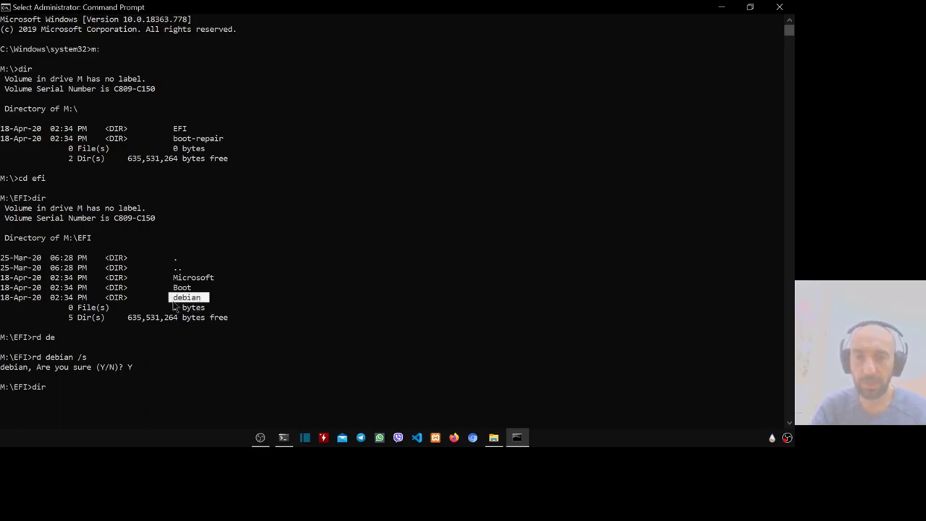
click(101, 388)
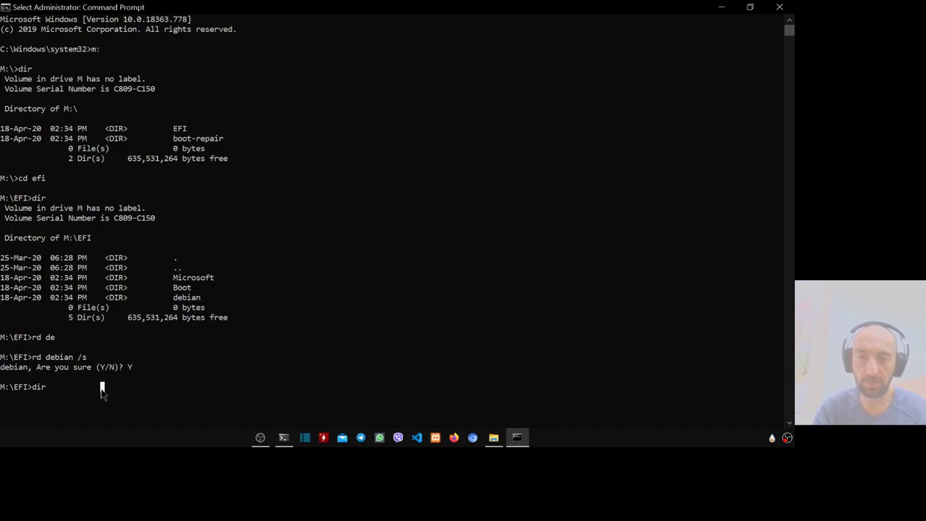
click(74, 389)
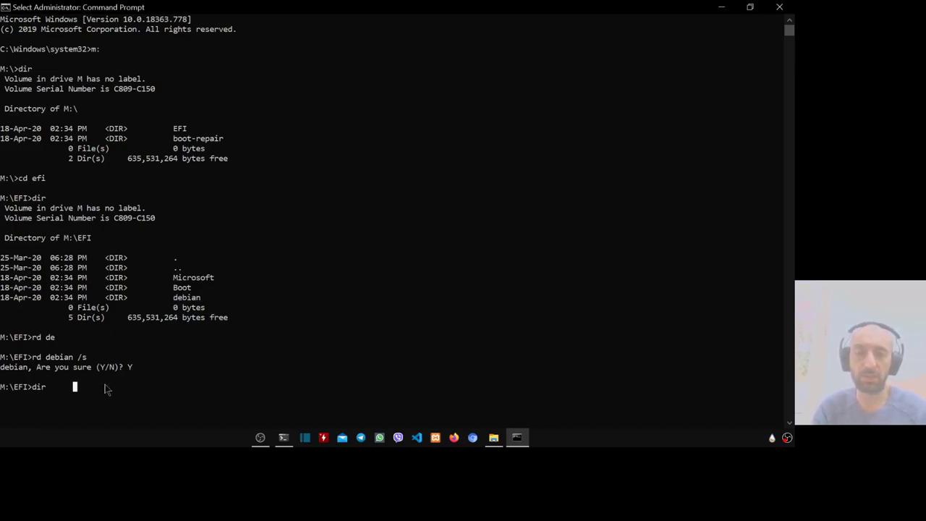
key(Escape)
key(Return)
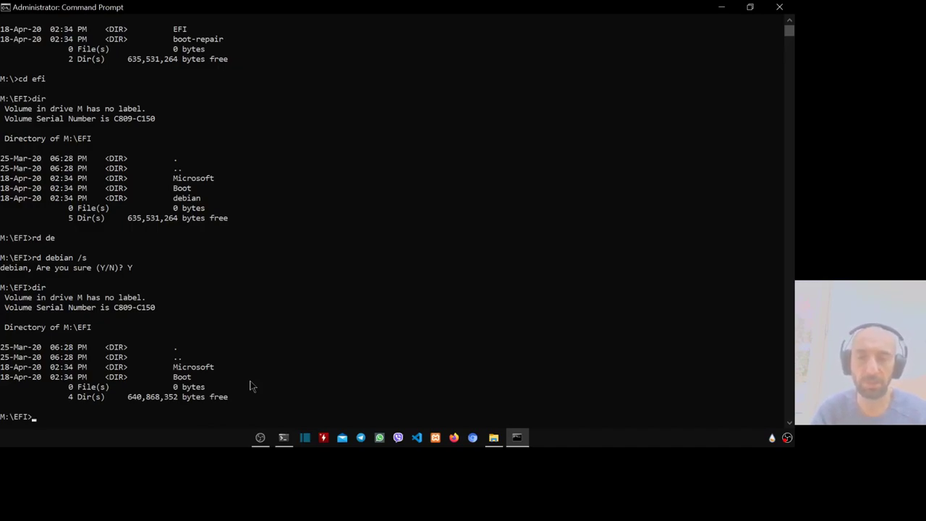
Launch MiniTool Partition Wizard from the Start search 'mini'.
key(super)
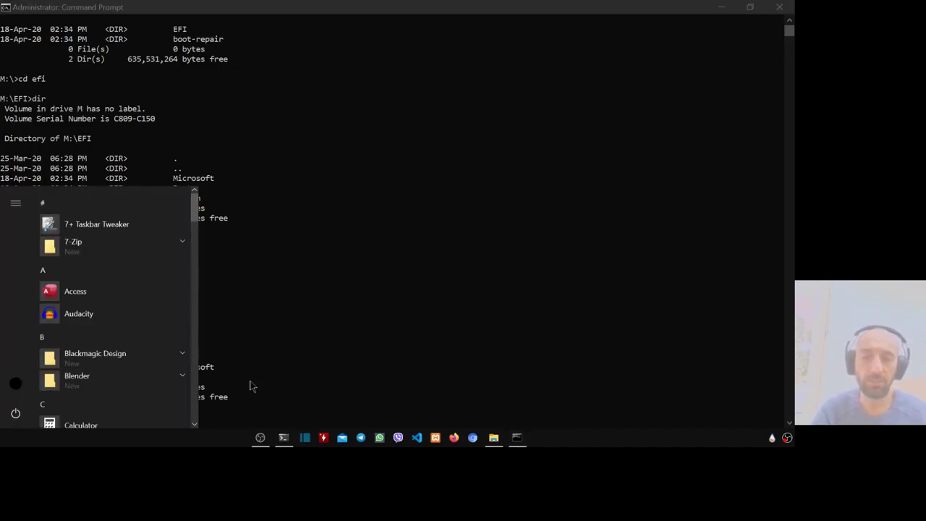
text(mini)
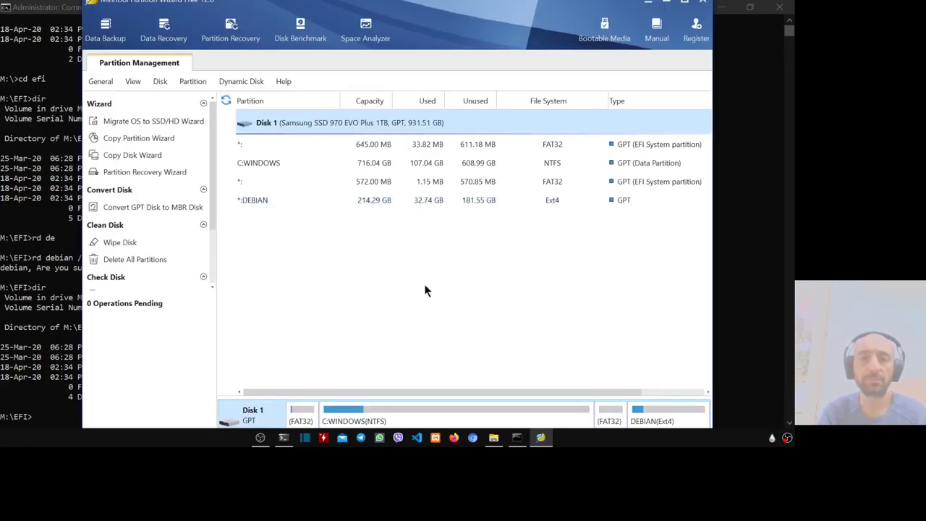
click(29, 347)
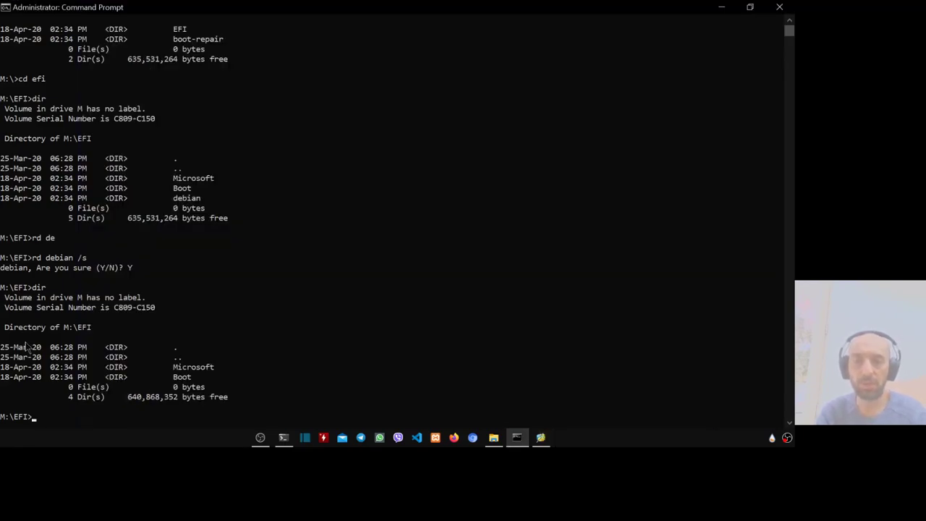
Close both Command Prompt windows and This PC, leaving MiniTool in front.
key(alt+F4)
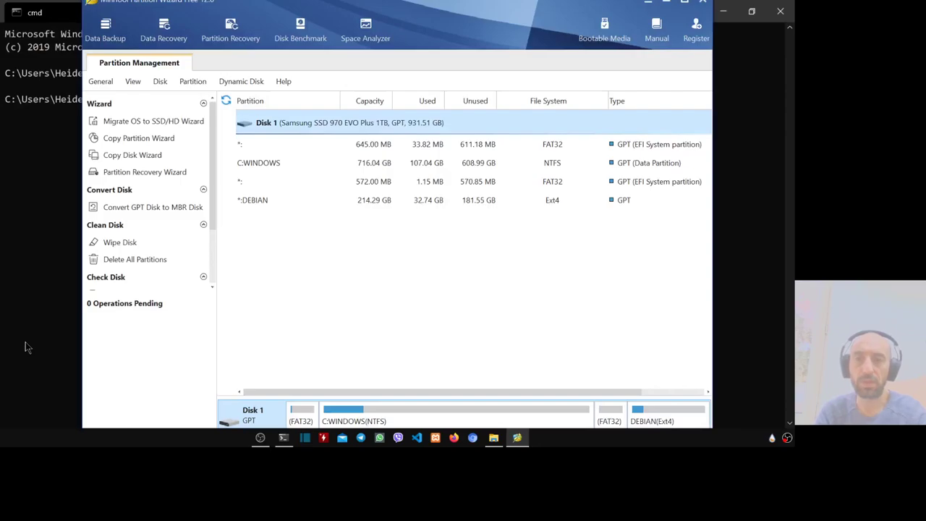
key(super+Tab)
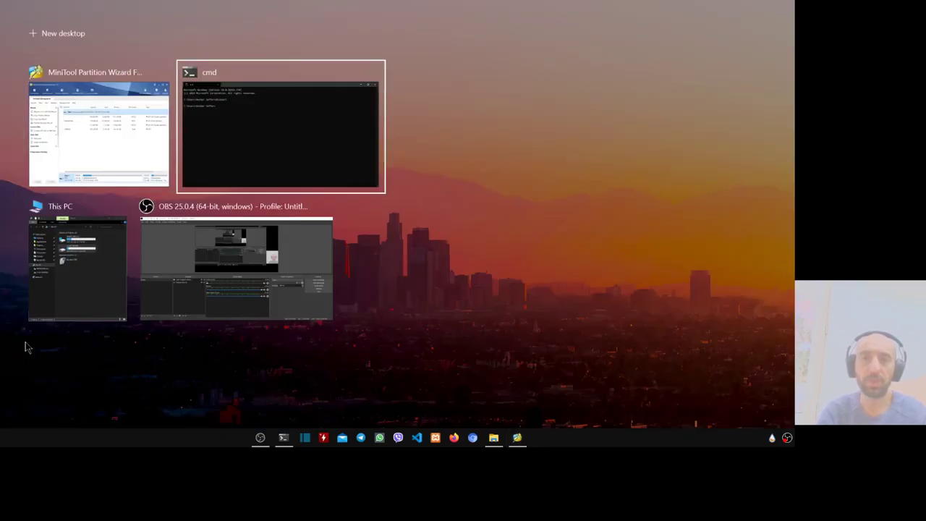
key(Delete)
key(Left)
key(Delete)
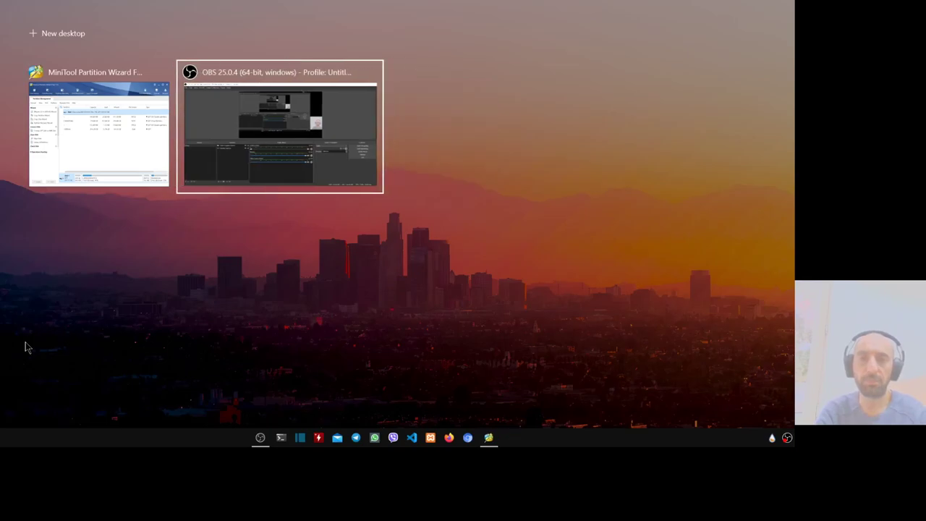
key(Escape)
key(super)
key(Escape)
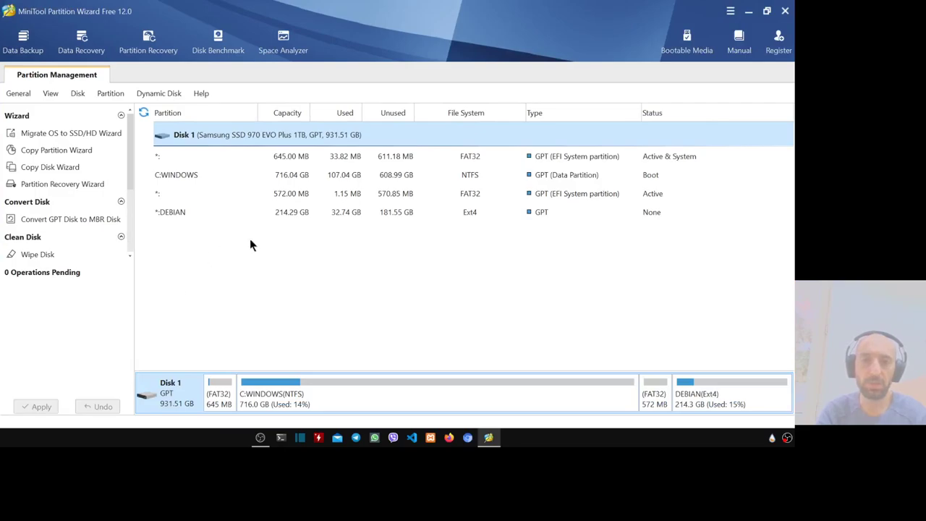
click(270, 215)
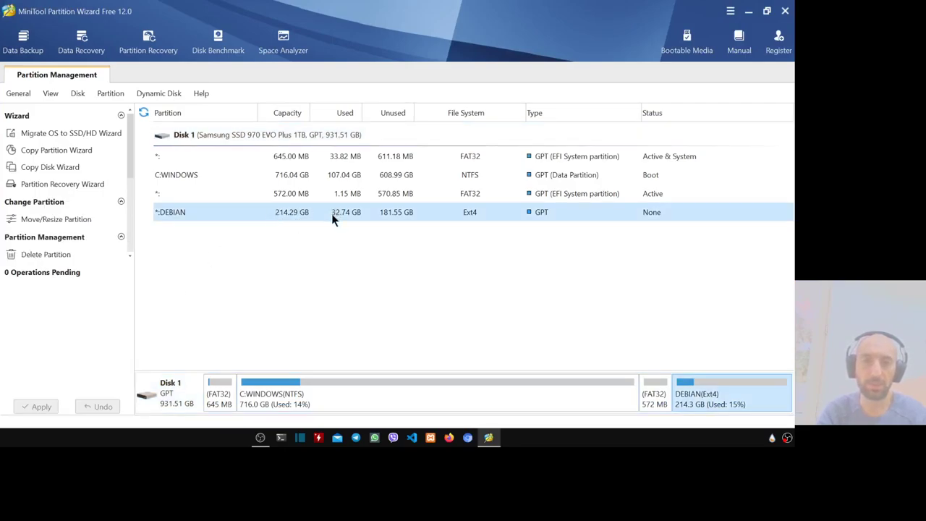
click(294, 193)
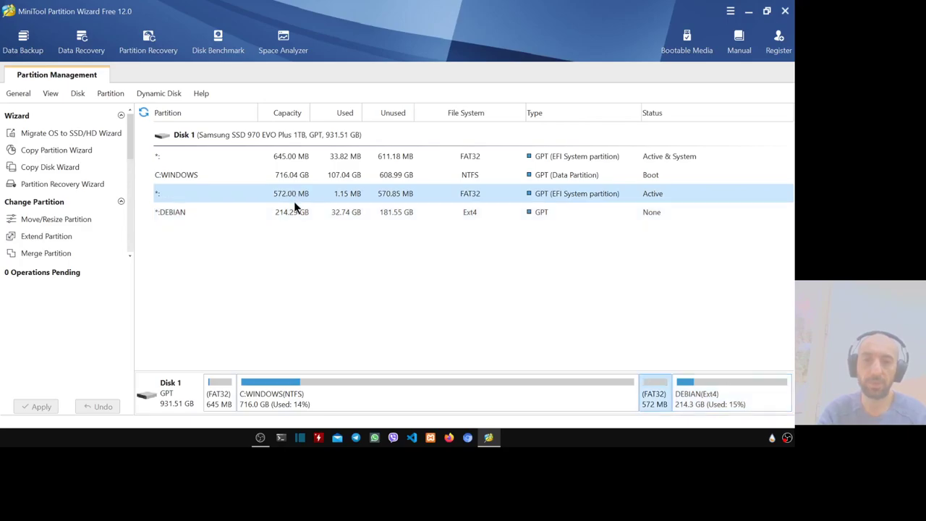
click(294, 214)
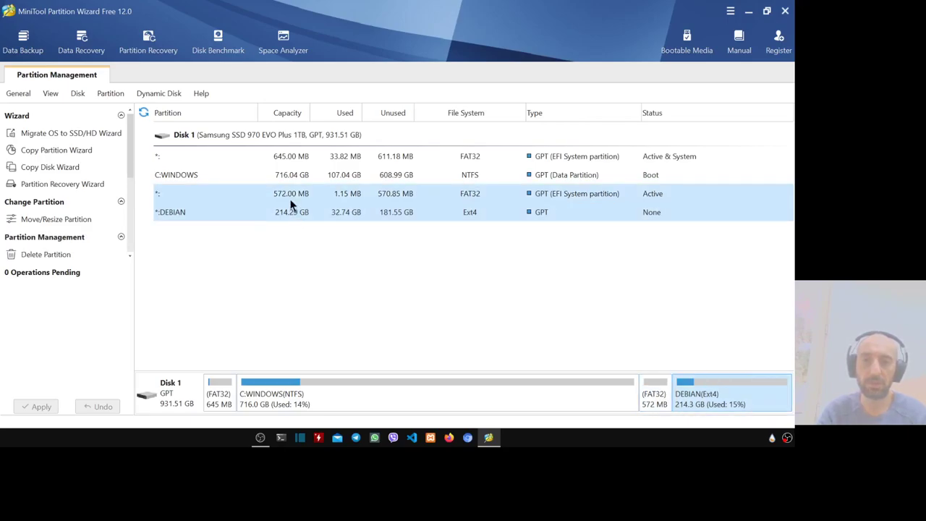
click(291, 199)
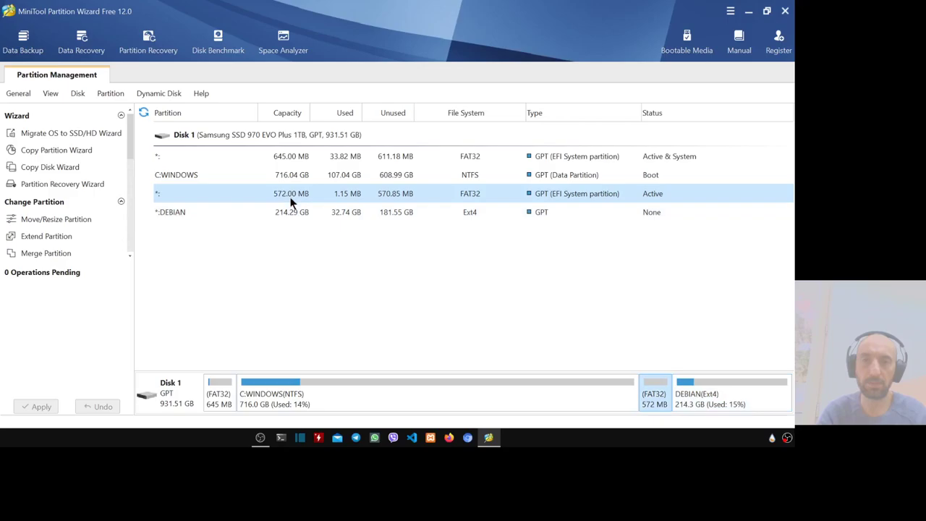
click(291, 211)
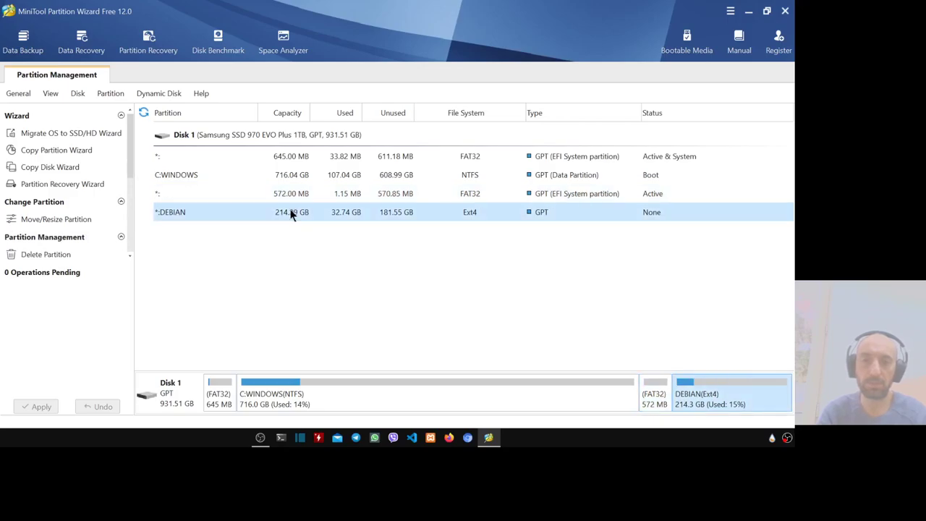
click(292, 194)
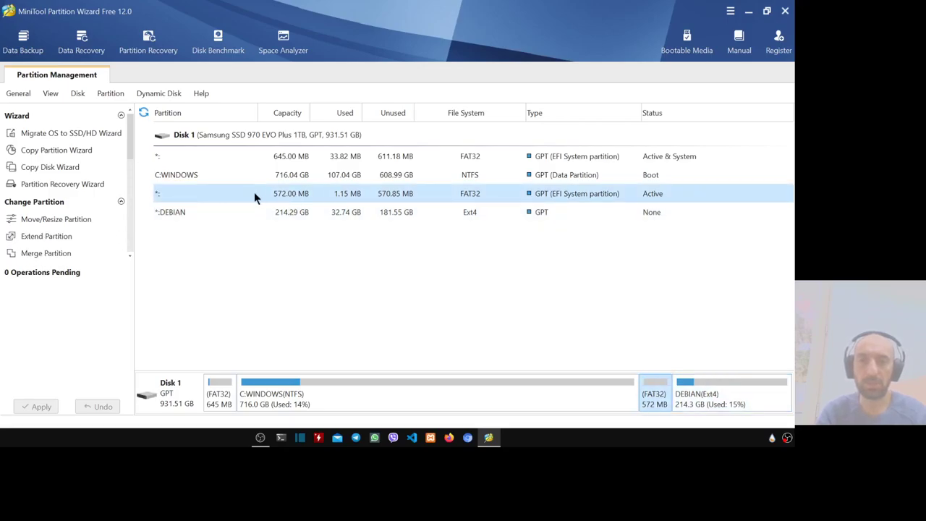
click(272, 212)
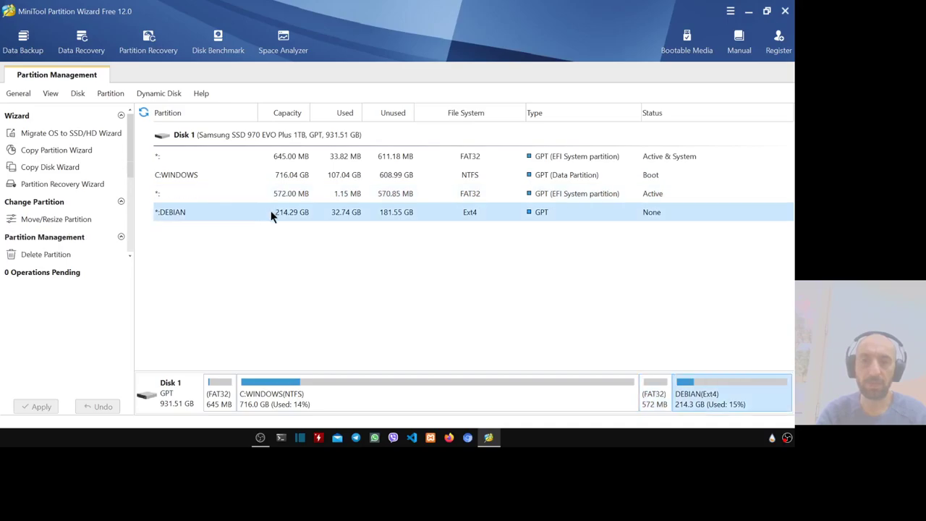
click(239, 194)
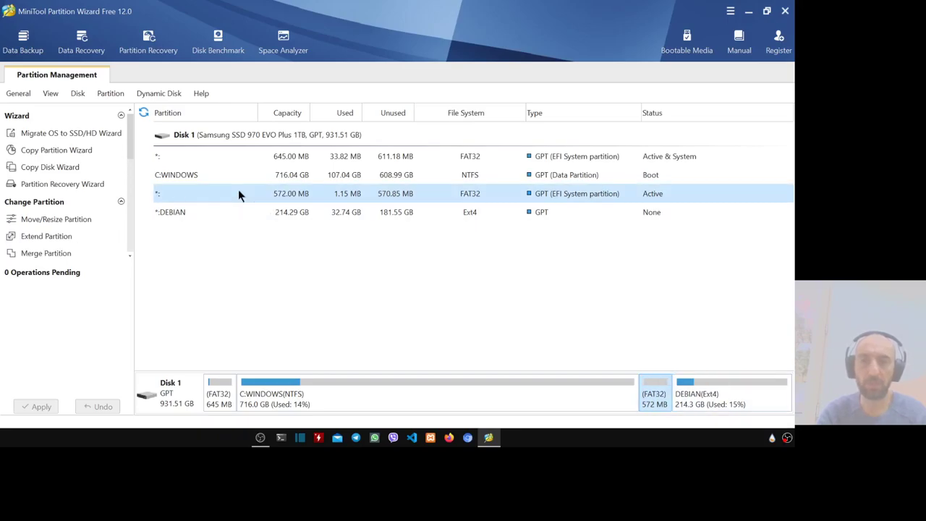
Delete the 572 MB FAT32 partition and the DEBIAN partition from Disk 1.
right_click(240, 195)
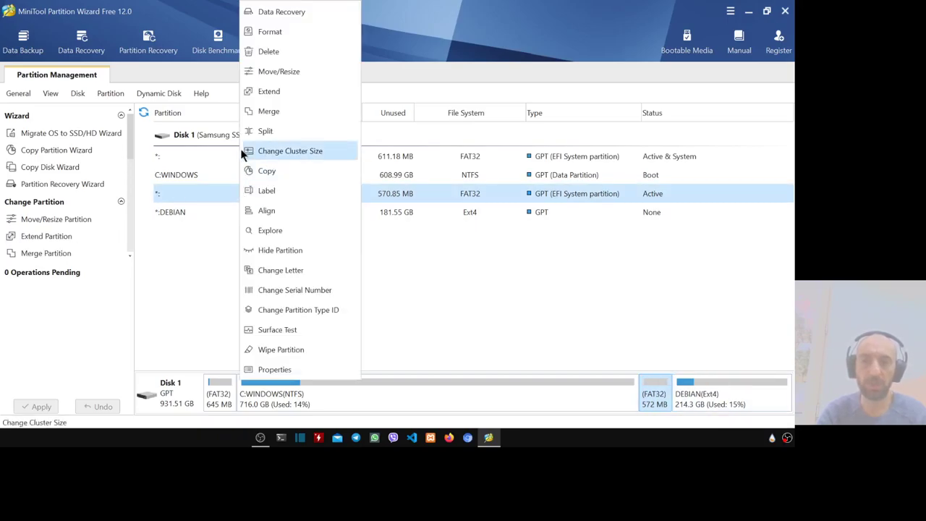
click(269, 52)
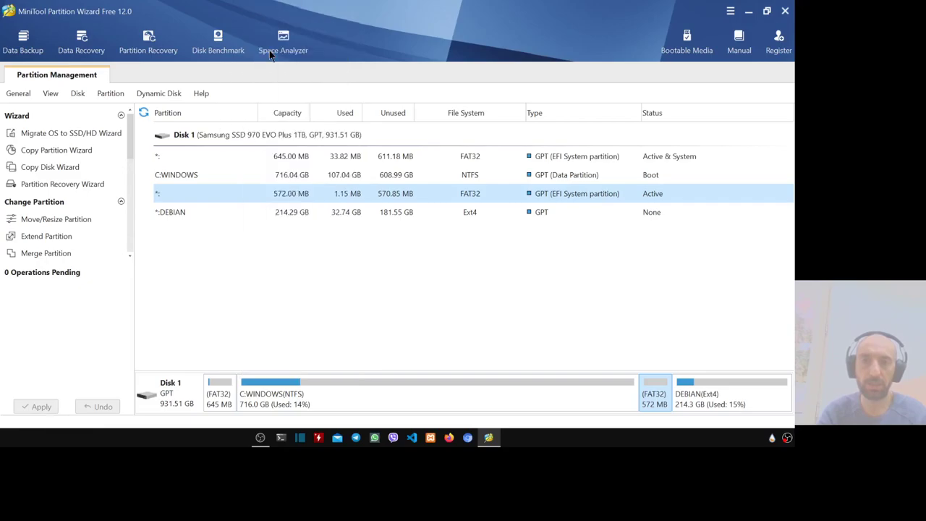
click(311, 210)
right_click(311, 210)
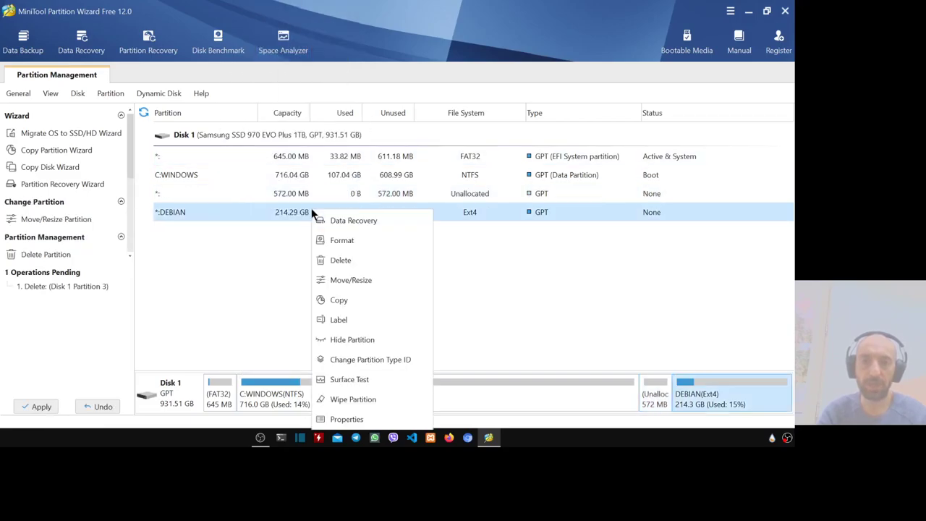
click(357, 261)
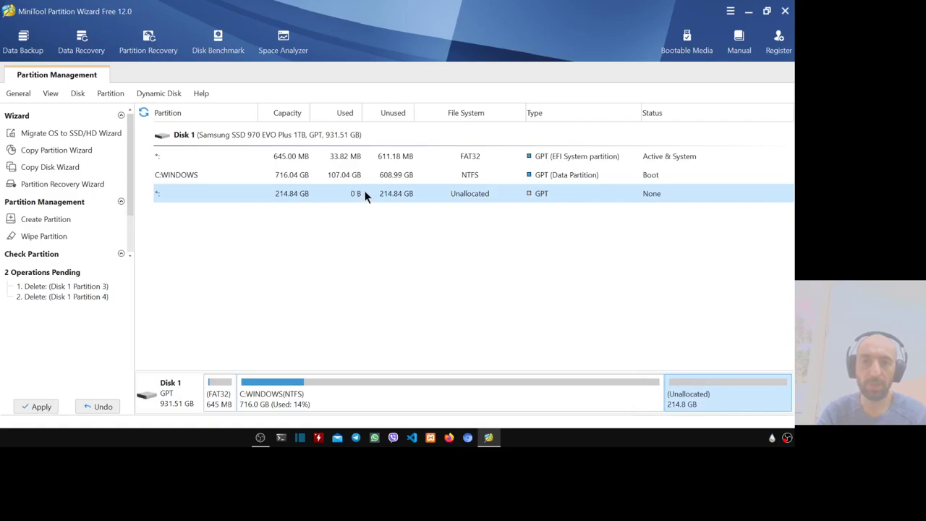
Apply and confirm both queued deletions, then select the C:WINDOWS partition.
click(38, 408)
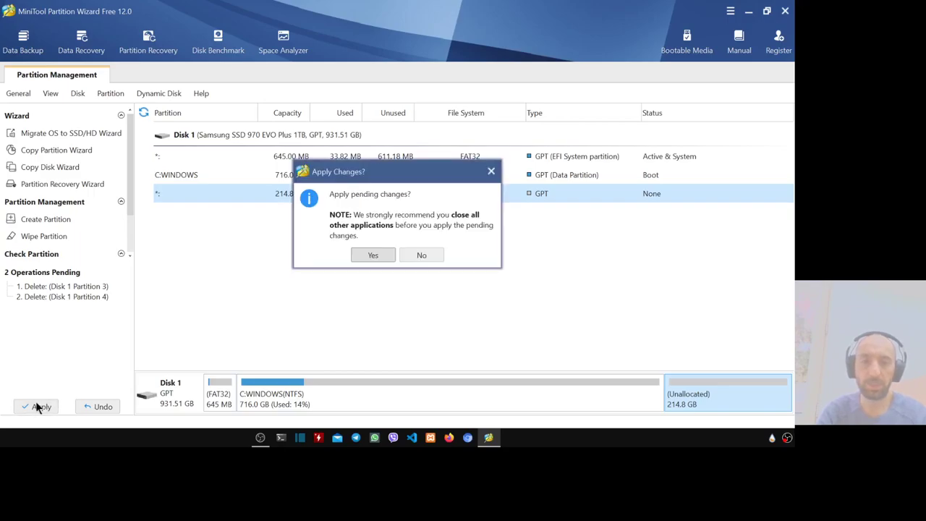
key(Return)
key(Return)
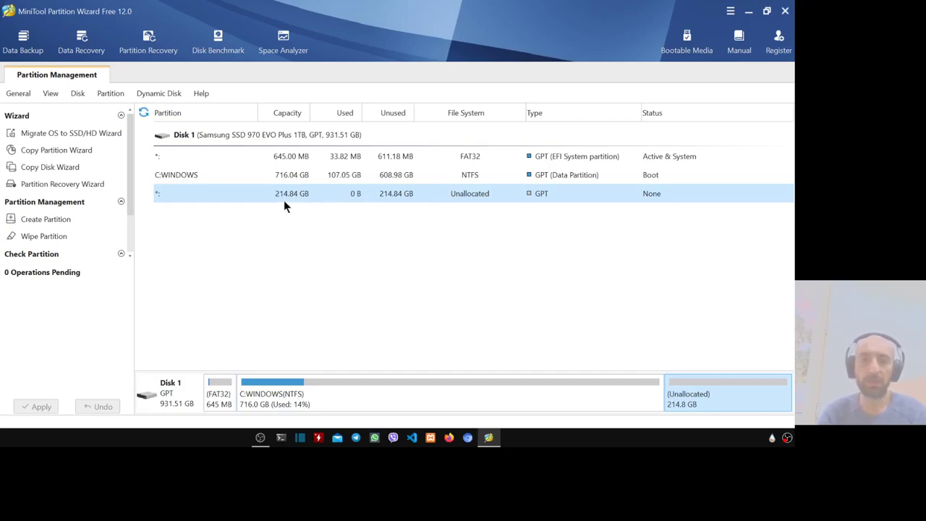
click(326, 176)
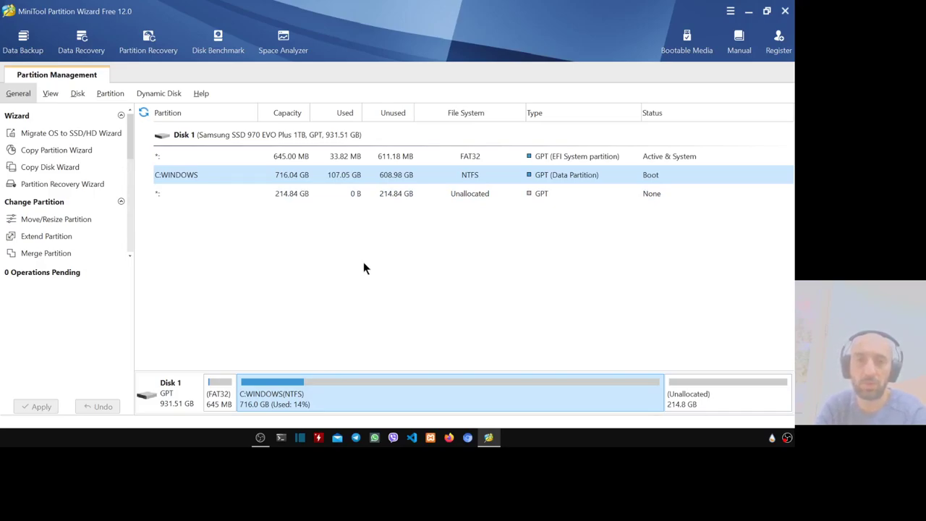
Quit MiniTool Partition Wizard and launch Computer Management from Start search.
key(alt+F4)
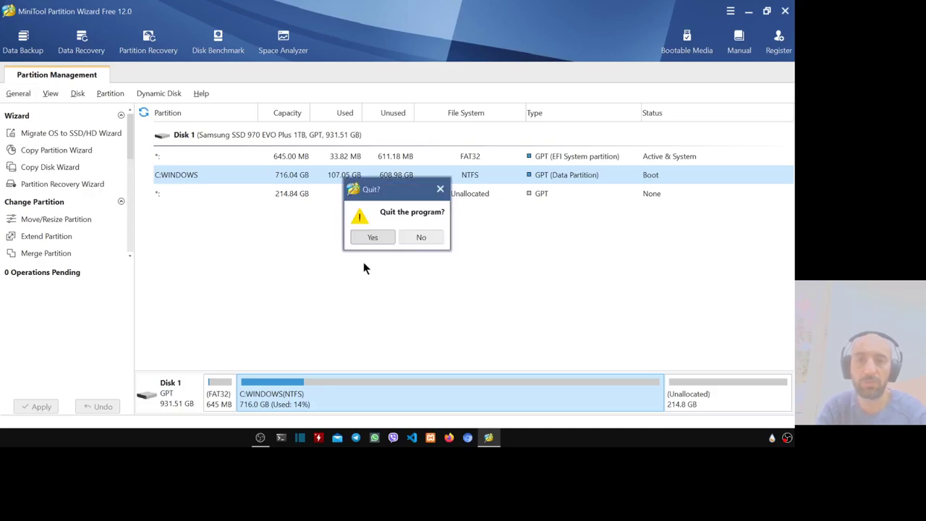
key(Return)
key(super)
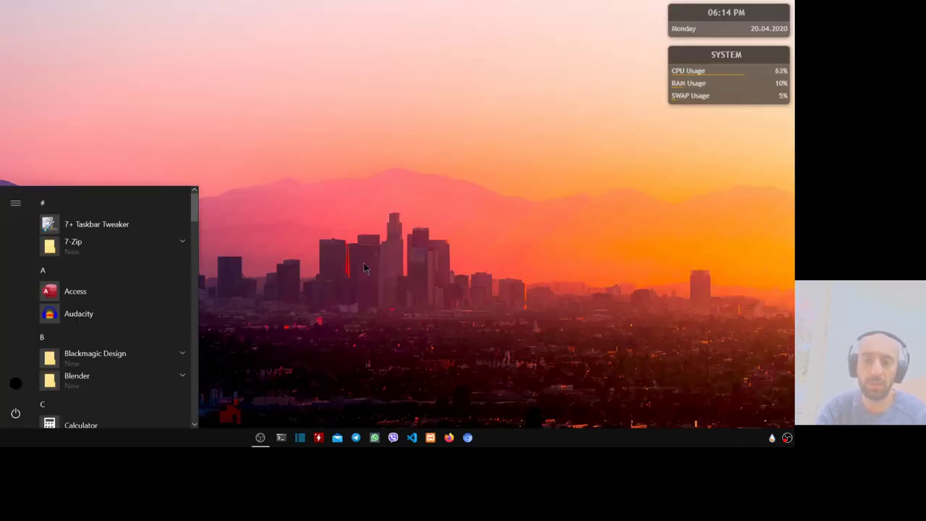
text(c)
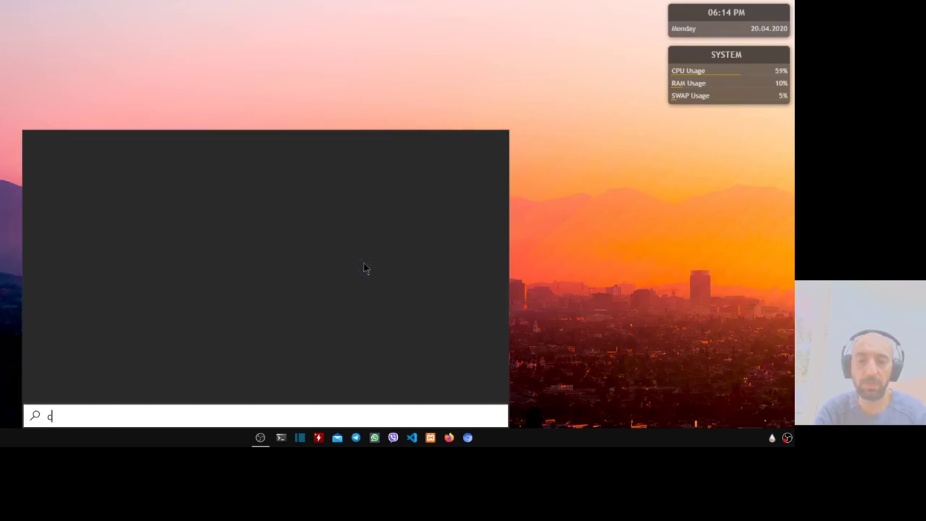
text(omputer)
key(Return)
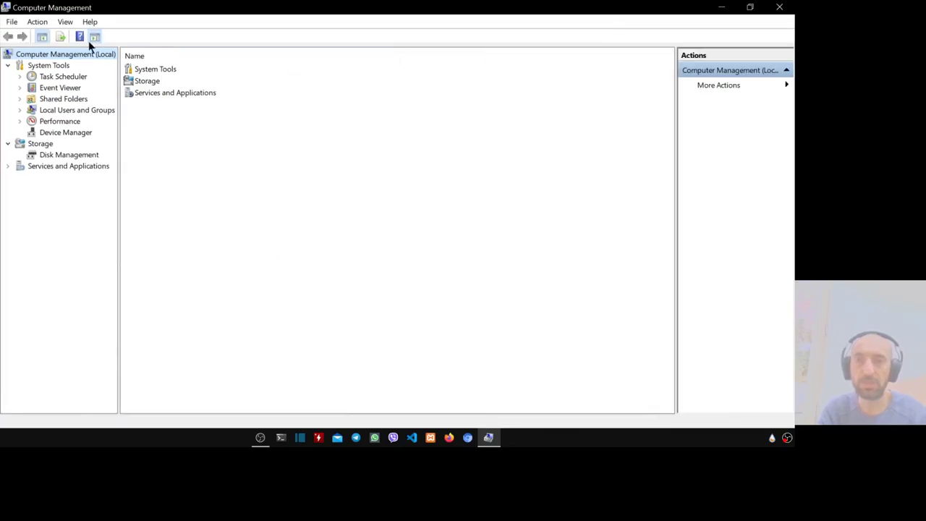
Hide the Action Pane, opening and cancelling Export List twice.
click(94, 36)
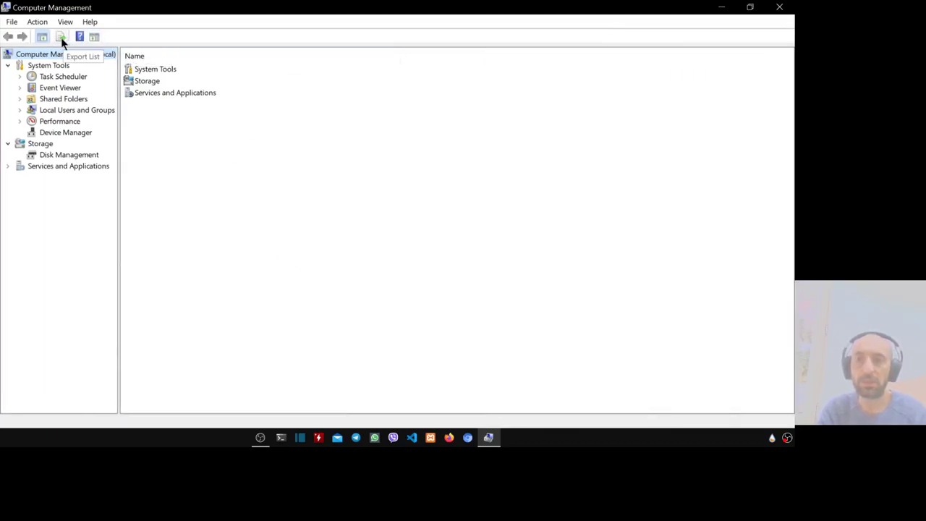
click(60, 37)
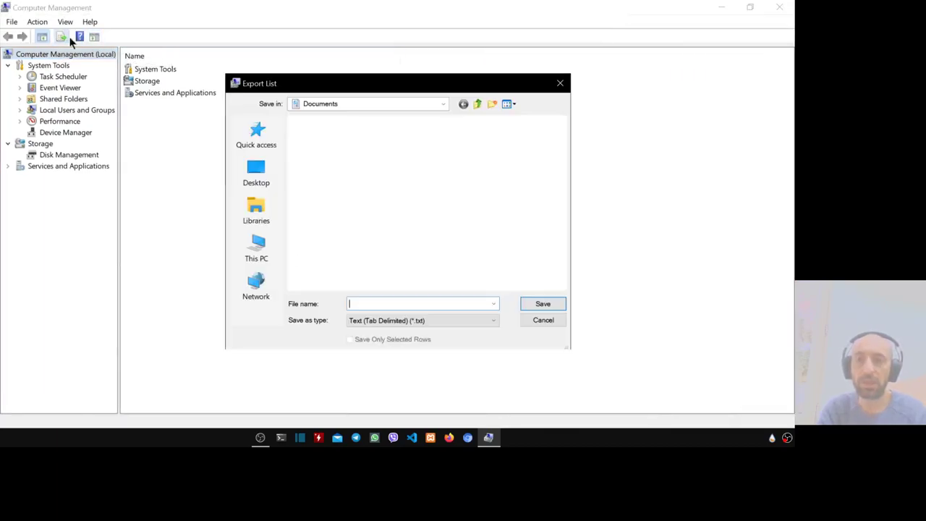
click(559, 83)
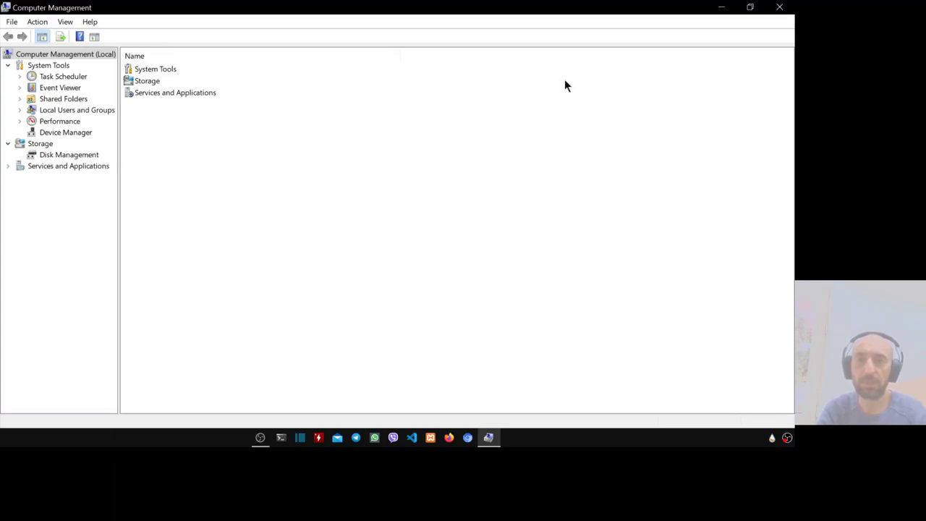
click(61, 37)
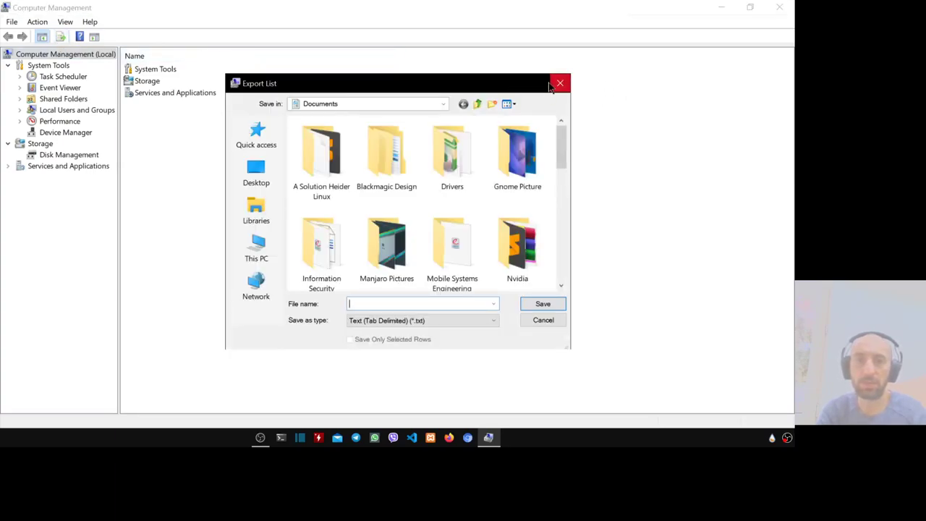
click(564, 83)
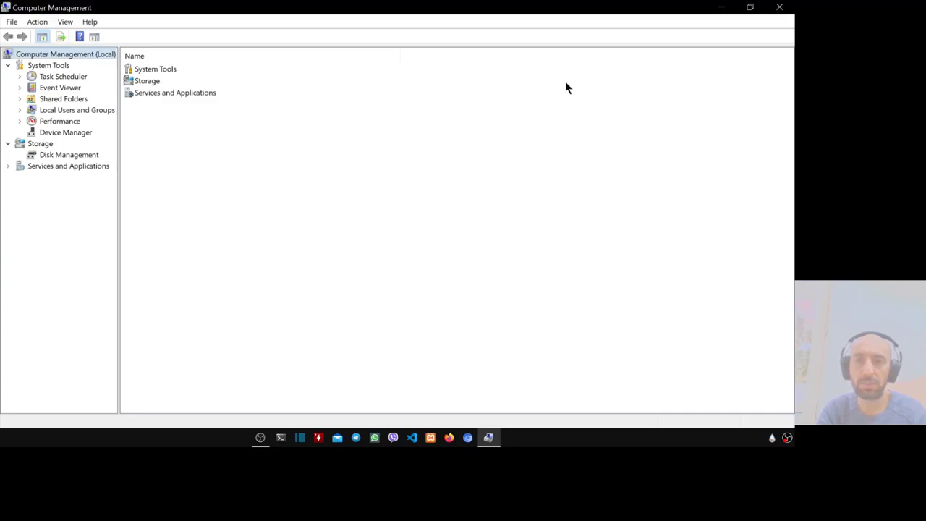
In Disk Management, extend WINDOWS (C:) by all 220000 MB unallocated, reaching 930.88 GB.
double_click(132, 82)
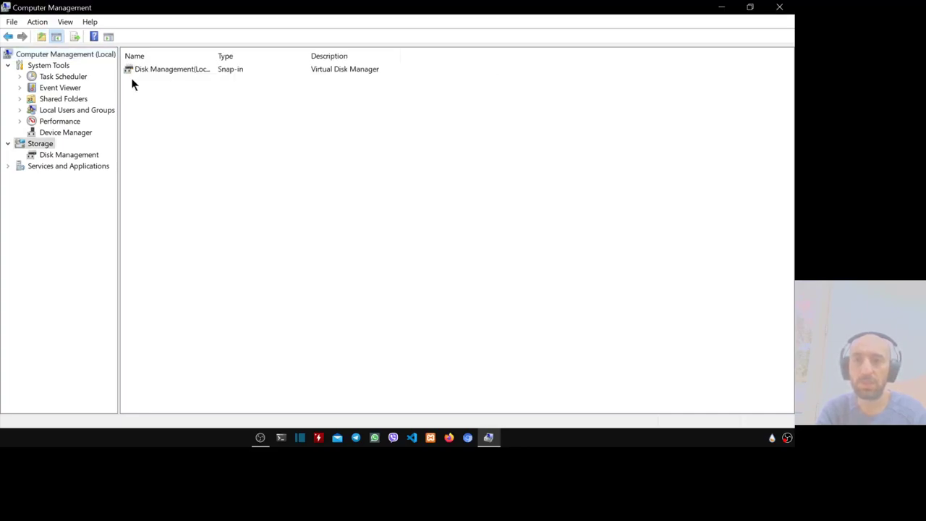
double_click(171, 69)
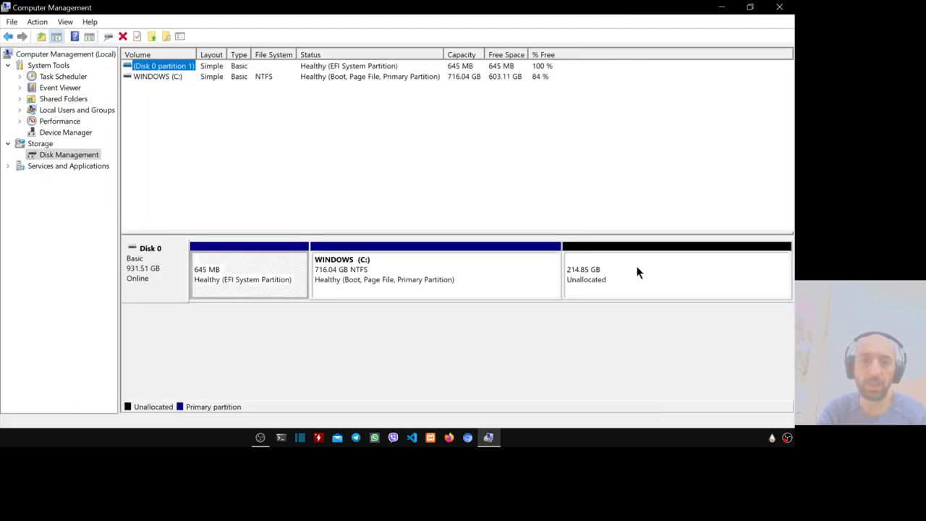
click(624, 290)
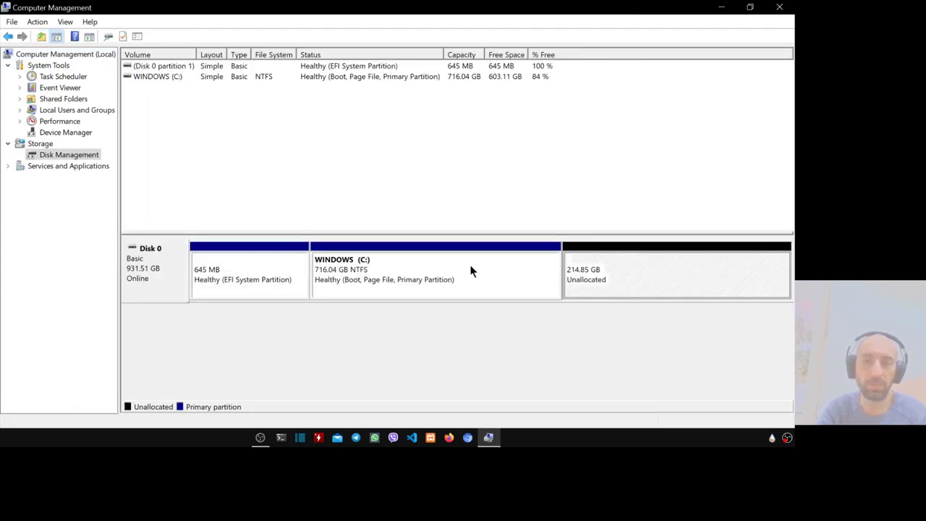
click(352, 289)
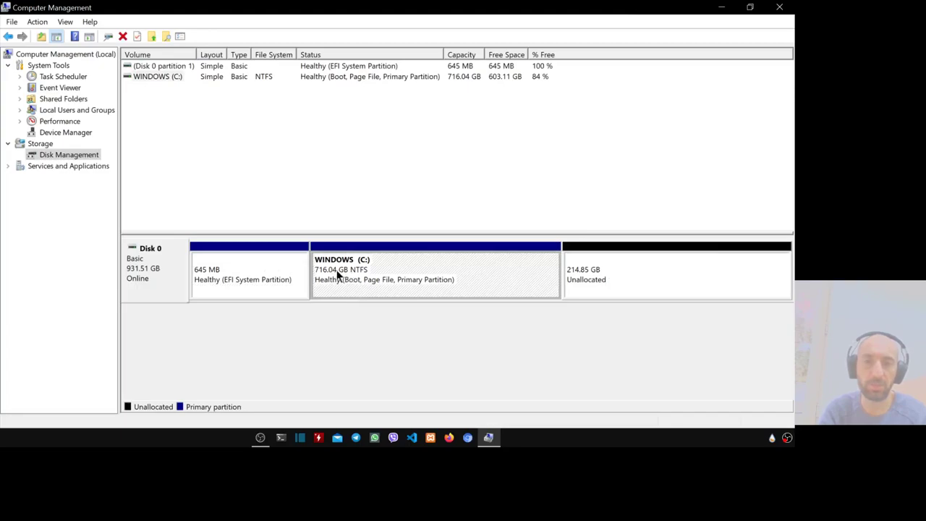
right_click(445, 279)
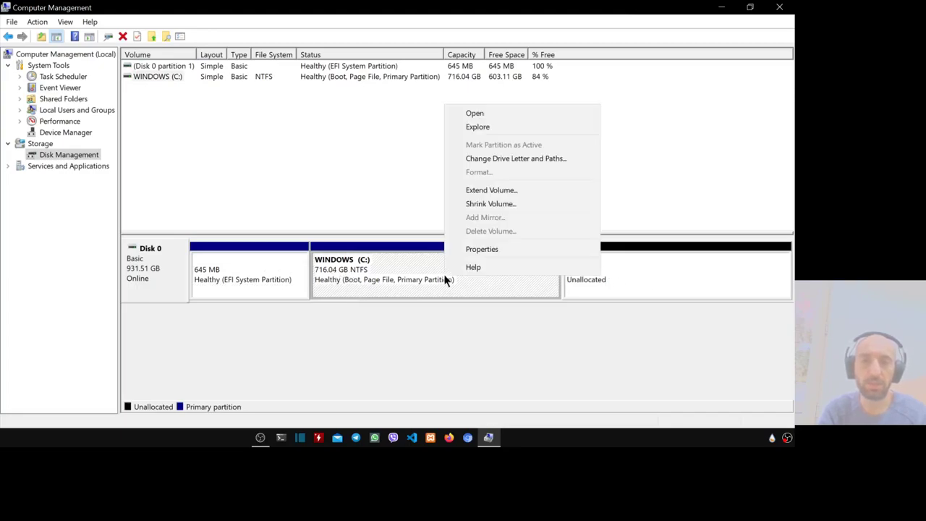
click(535, 189)
key(Return)
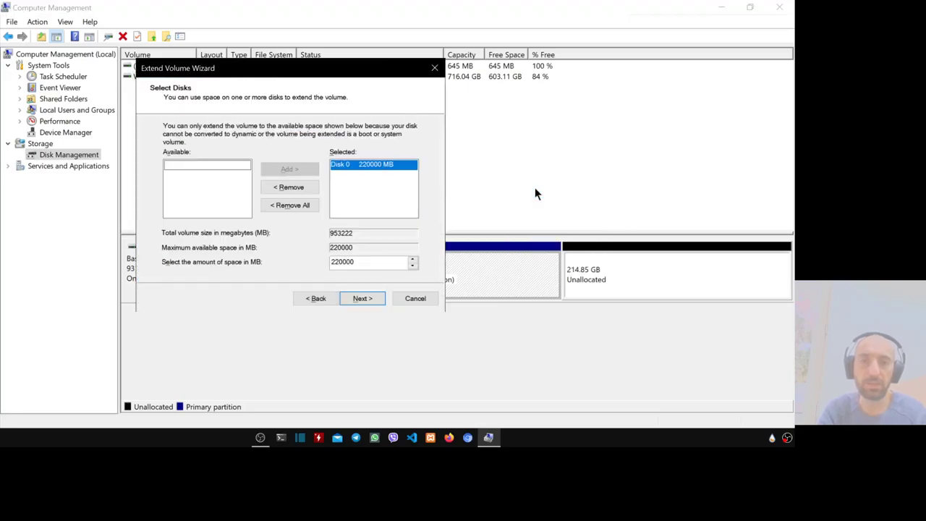
key(Return)
key(Return)
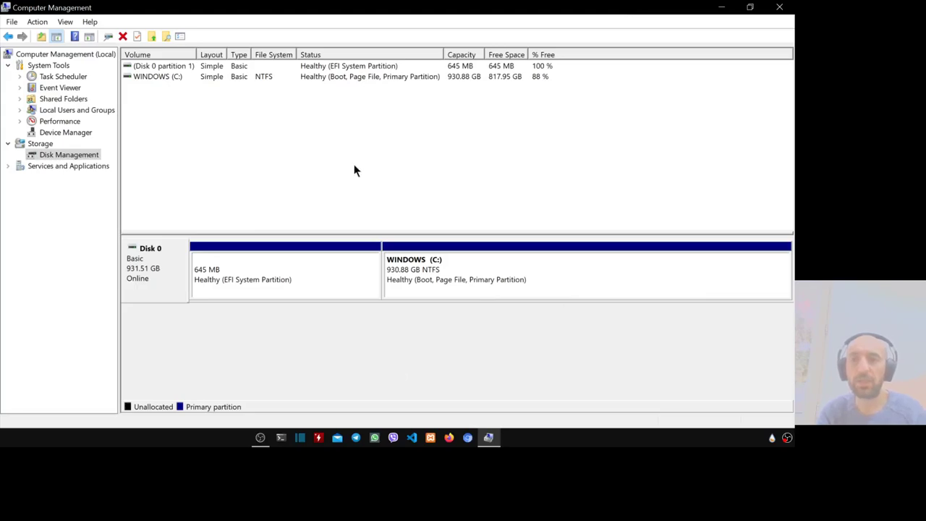
Hide the console tree and inspect the 645 MB EFI and 930.88 GB WINDOWS (C:) partitions.
click(56, 36)
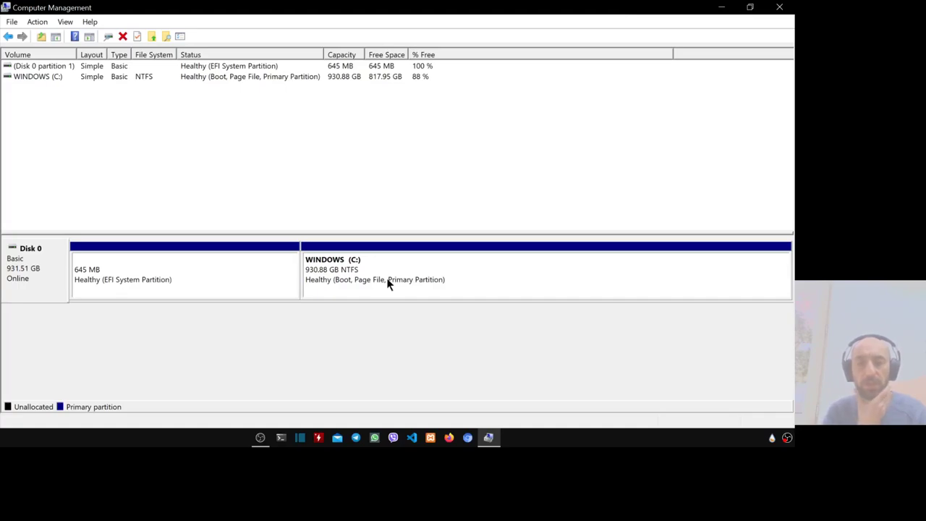
click(346, 274)
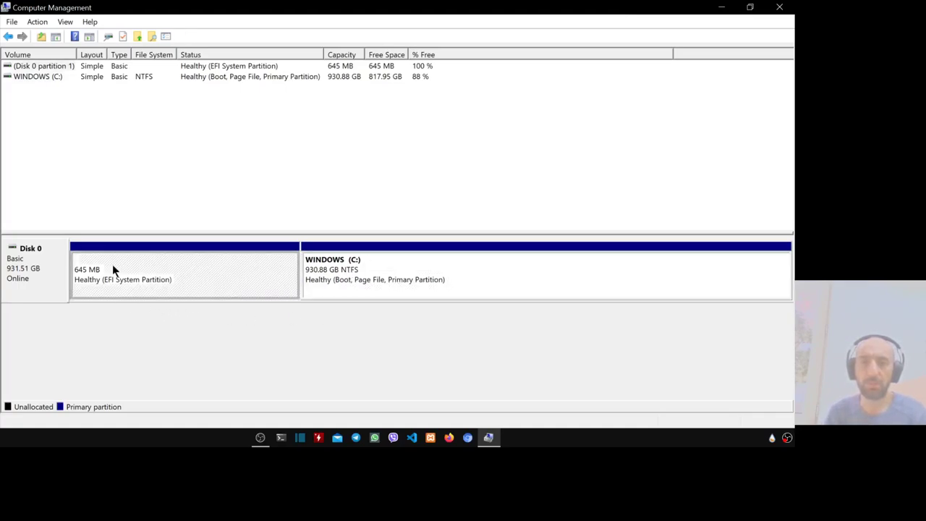
click(426, 273)
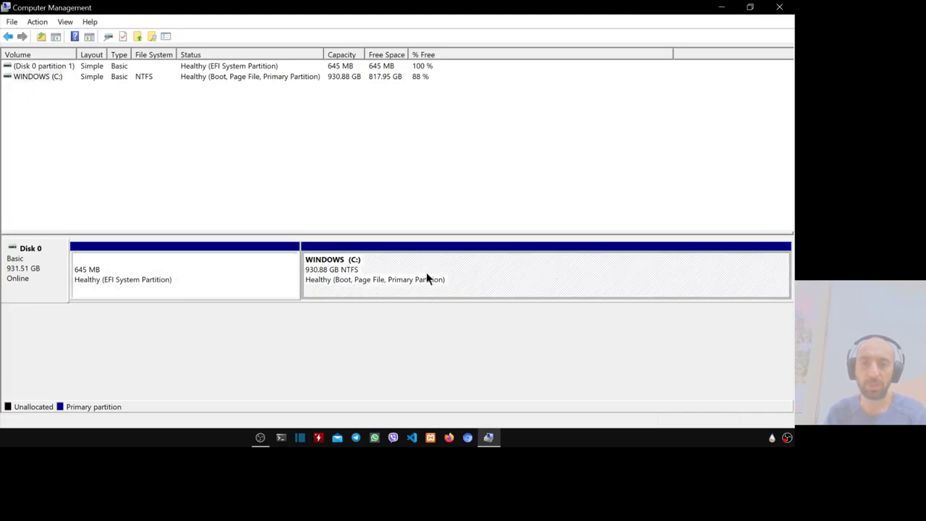
click(145, 289)
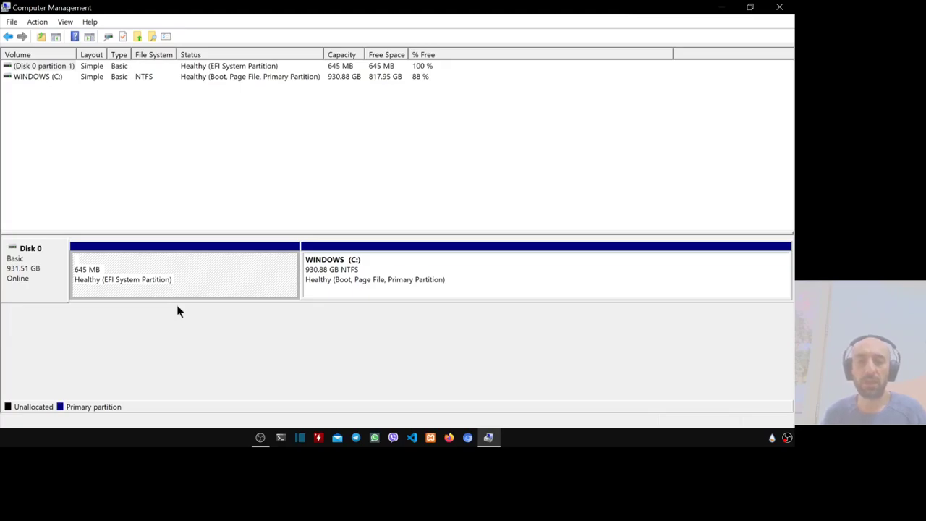
click(393, 281)
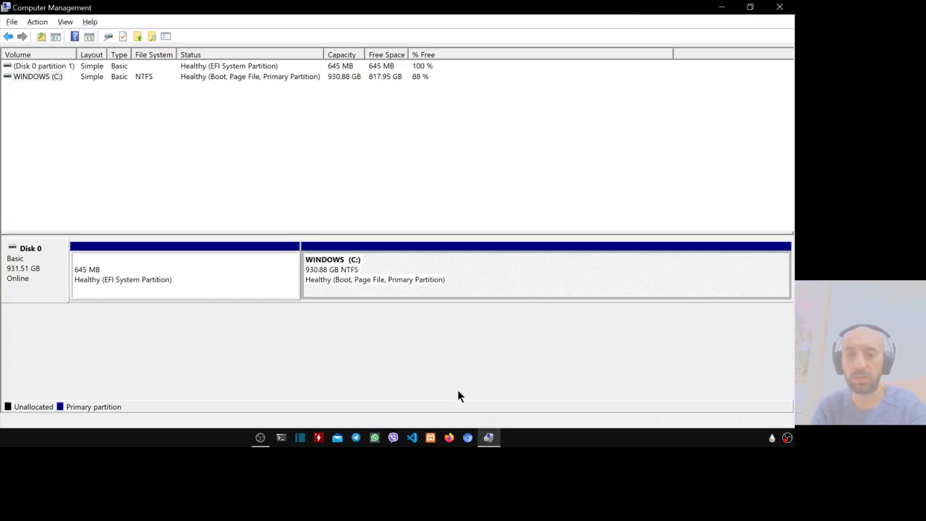
Close Computer Management, open This PC via search, and bring up the WINDOWS (C:) context menu.
key(alt+F4)
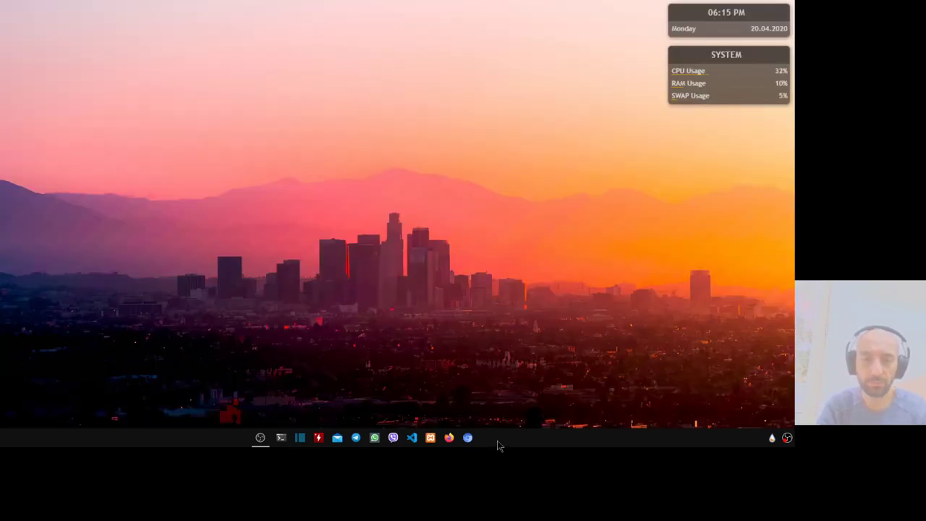
key(super)
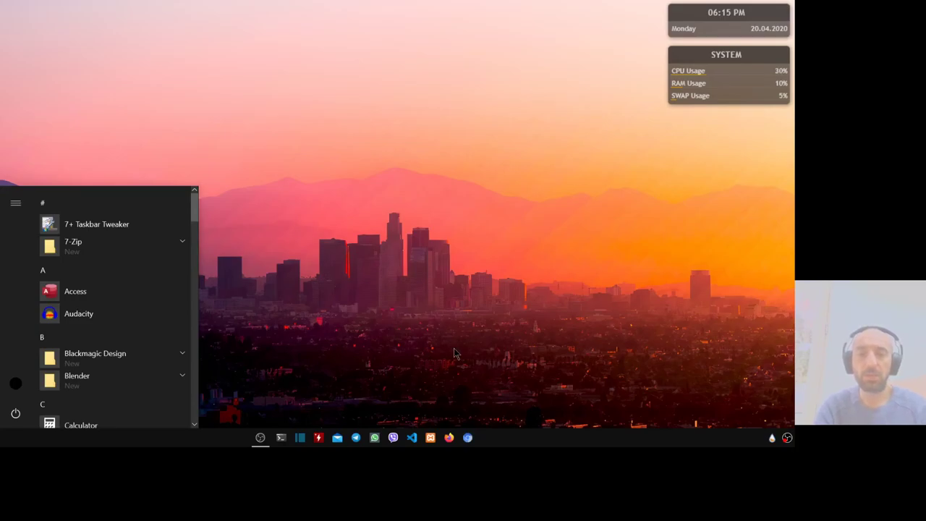
text(pc)
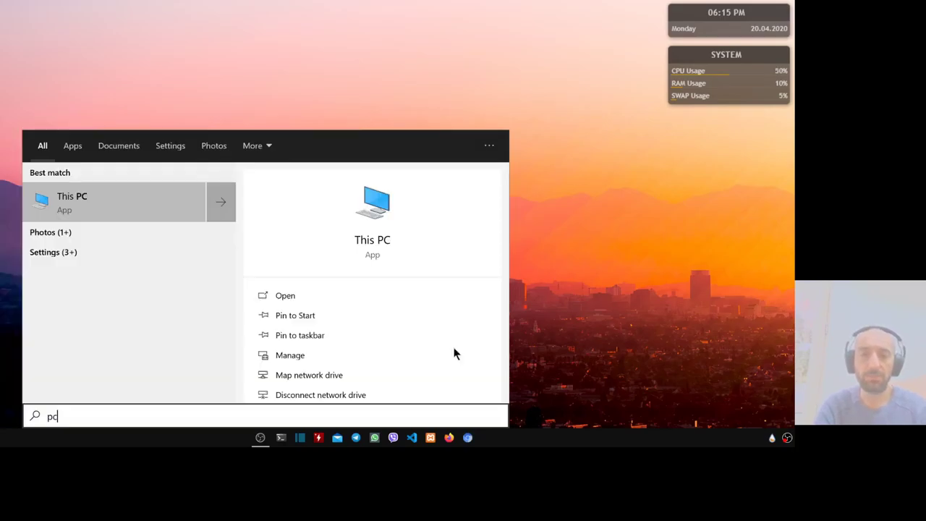
key(Return)
right_click(215, 105)
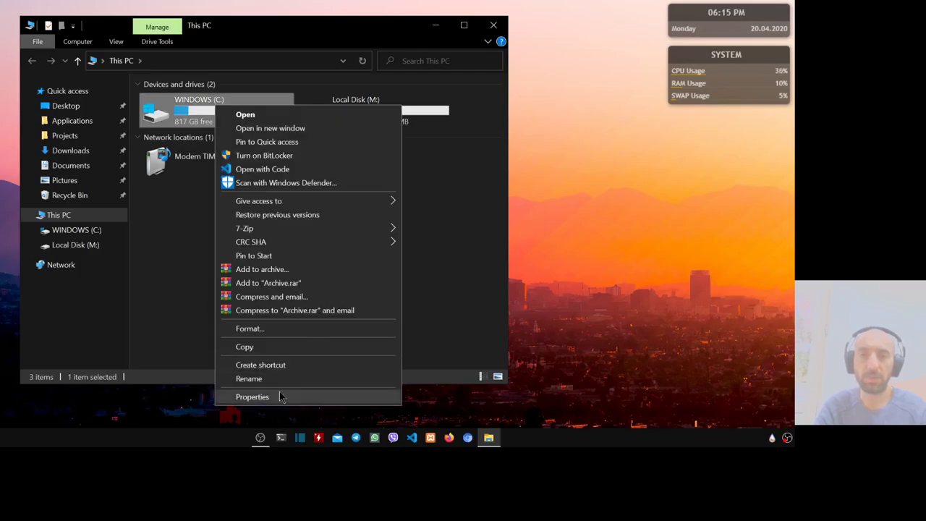
Scan WINDOWS (C:) for errors from Properties' Tools tab and dismiss the no-errors result.
click(280, 396)
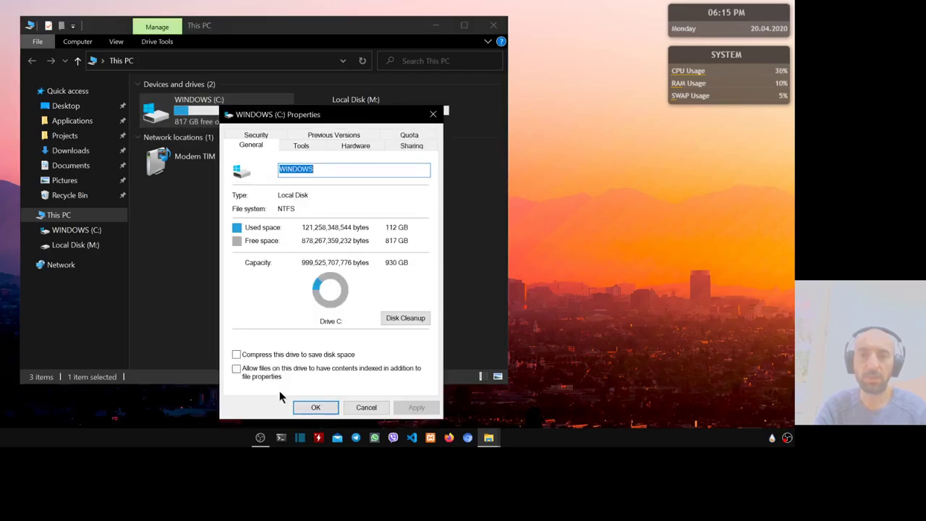
click(300, 146)
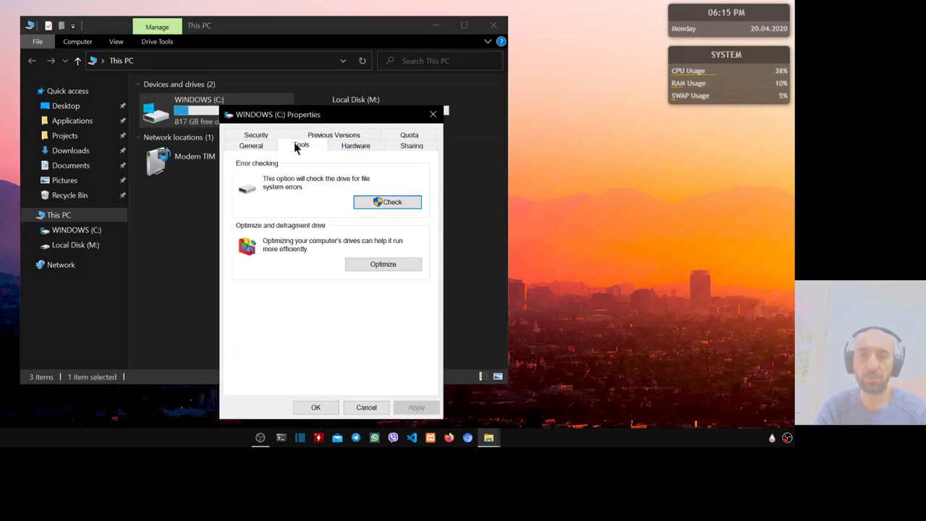
click(382, 203)
click(333, 209)
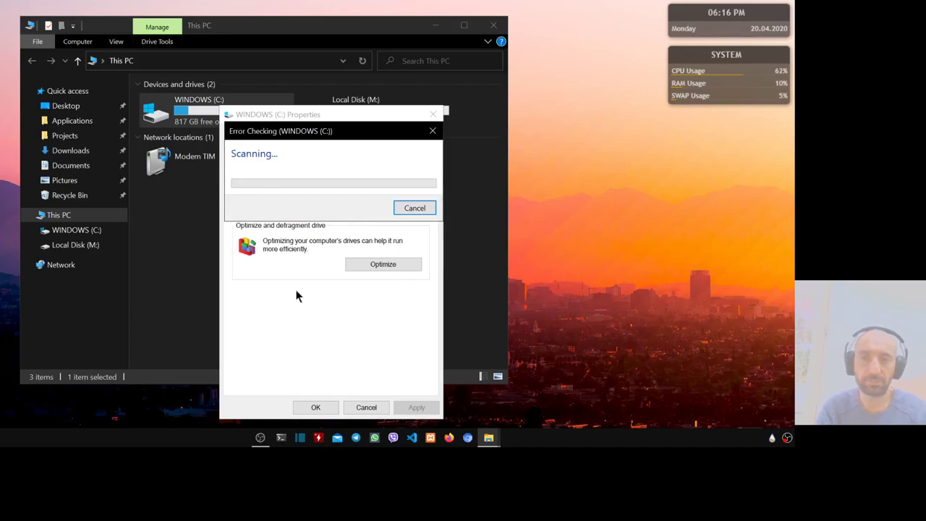
click(156, 339)
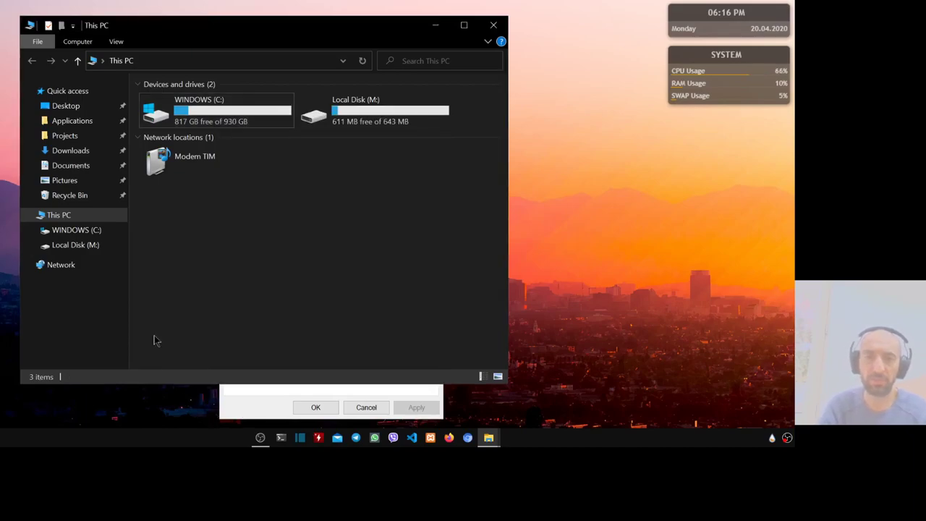
click(435, 25)
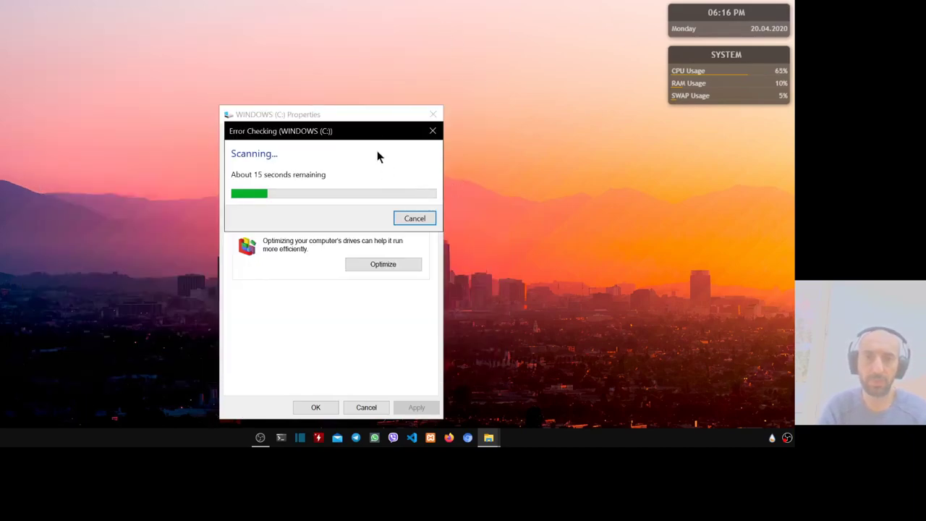
click(358, 114)
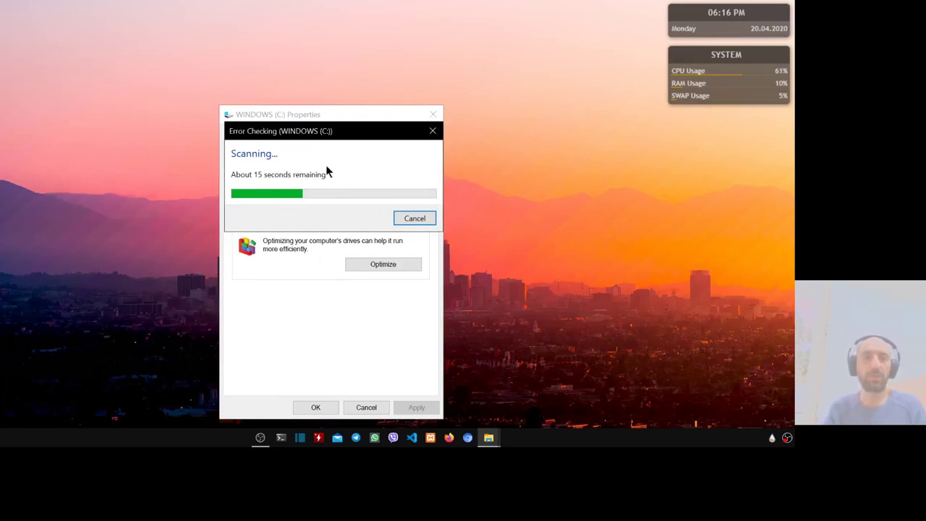
key(super+d)
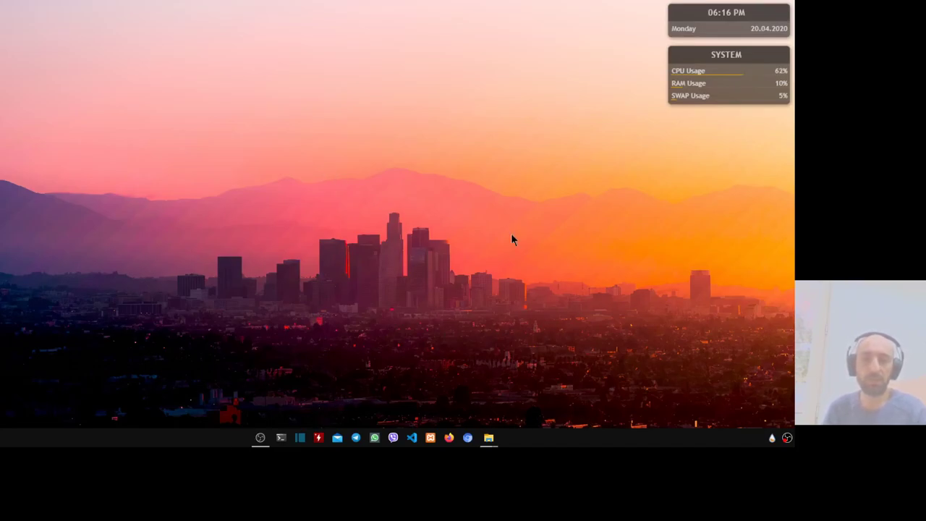
key(super+d)
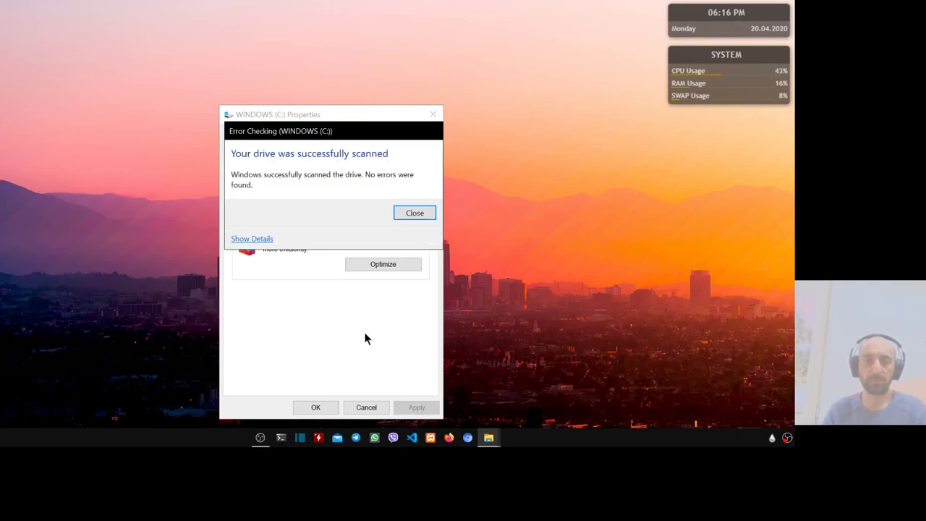
key(Return)
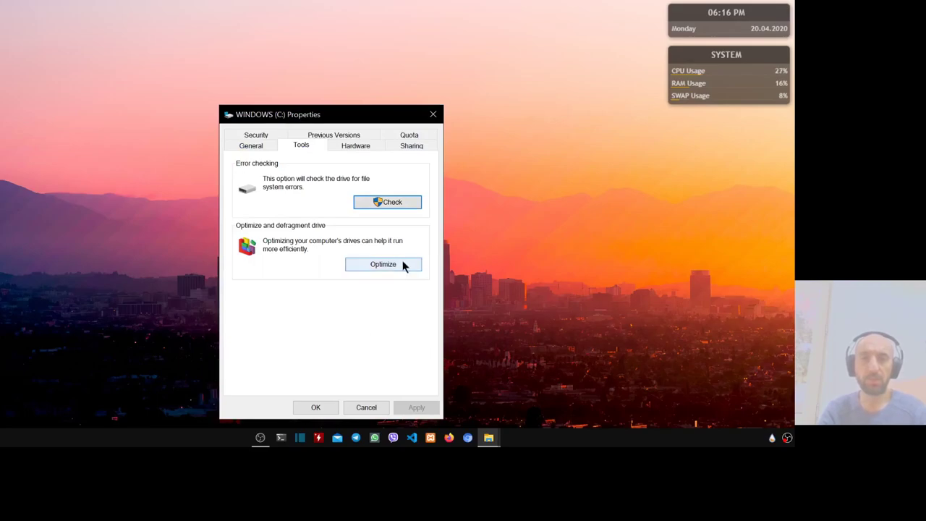
Optimize the WINDOWS (C:) drive in Optimize Drives, then close the optimizer once finished.
click(397, 265)
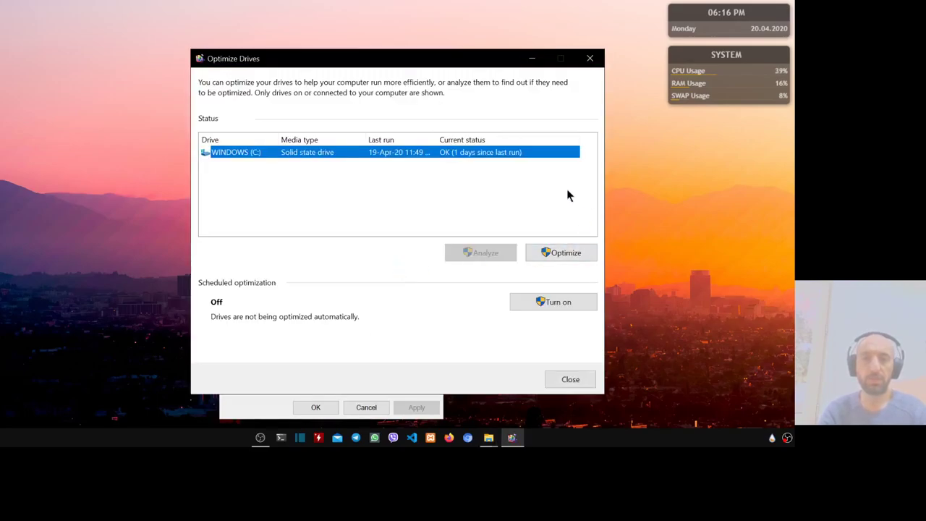
click(570, 252)
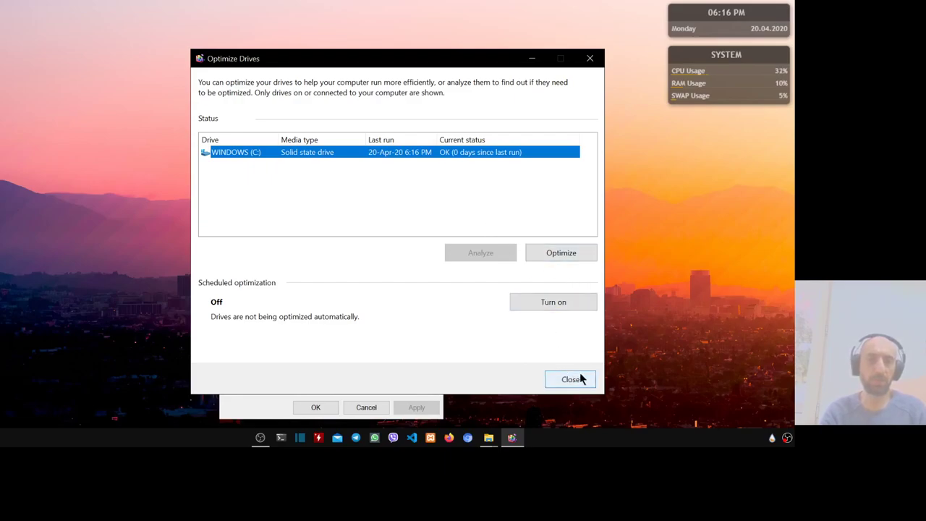
key(alt)
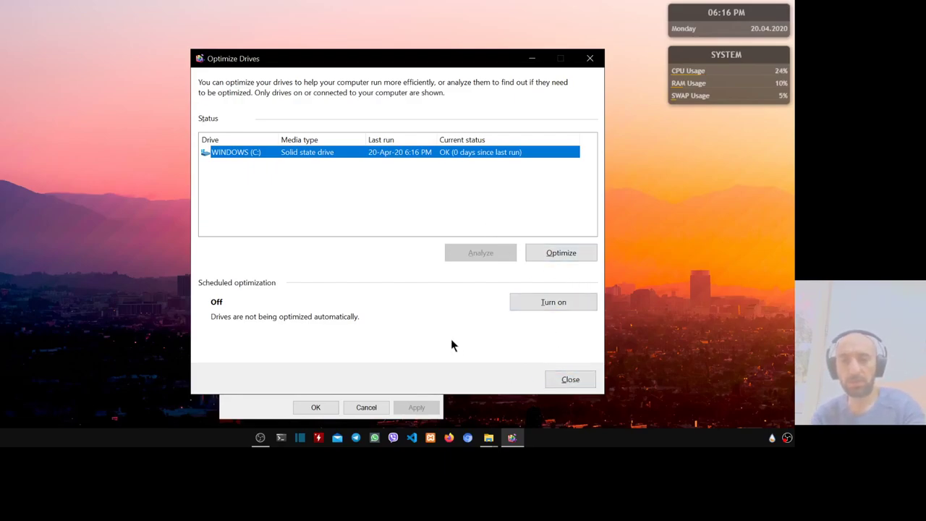
key(alt+F4)
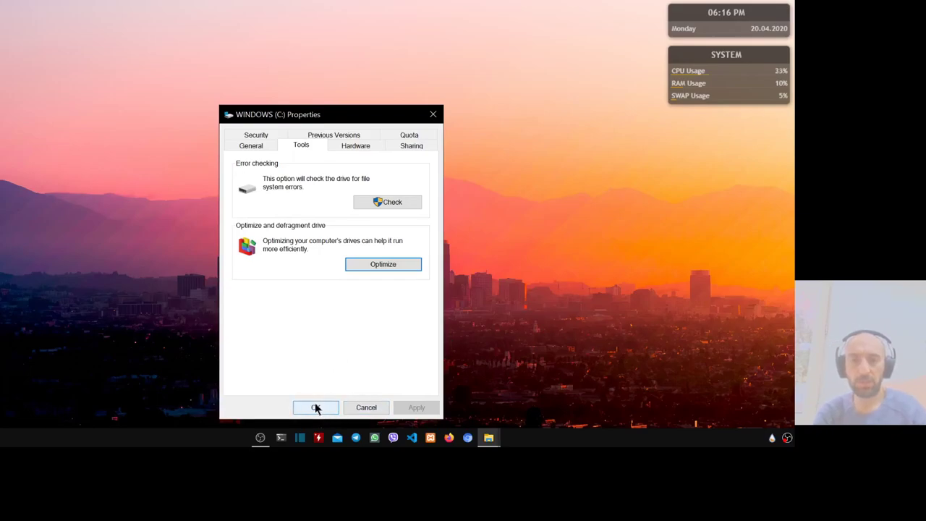
Close the WINDOWS (C:) Properties with OK and toggle the Start menu, leaving a clear desktop.
click(312, 406)
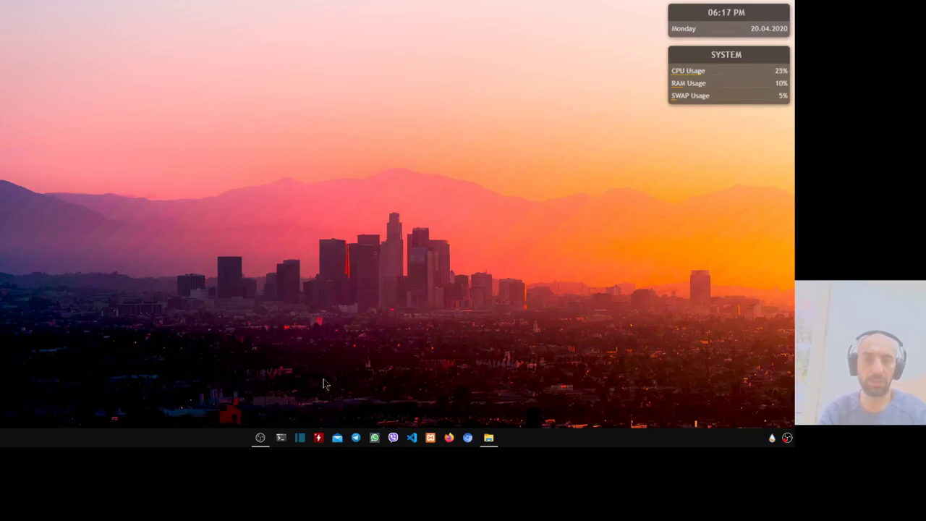
key(super)
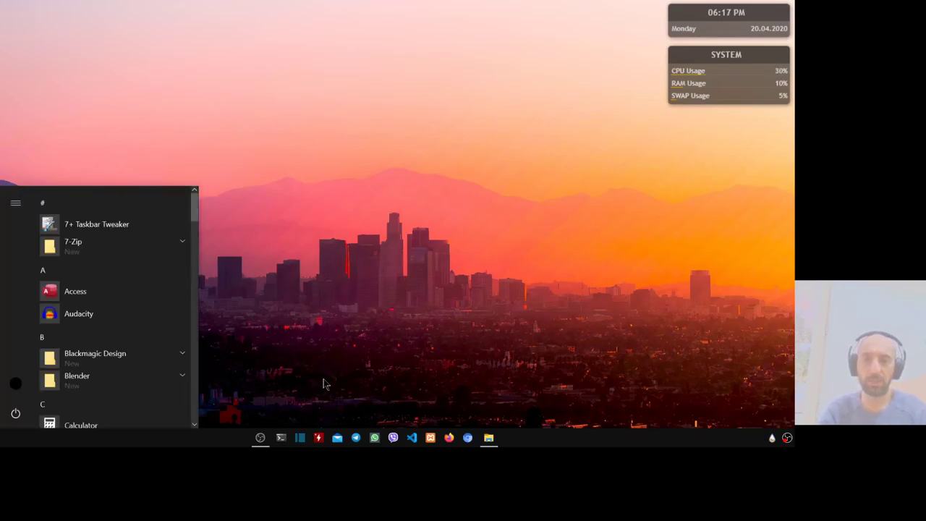
key(super)
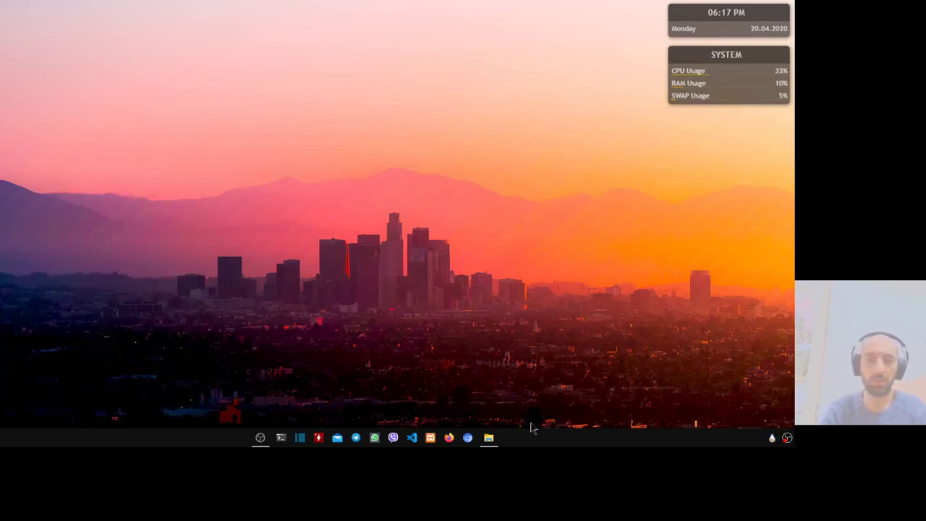